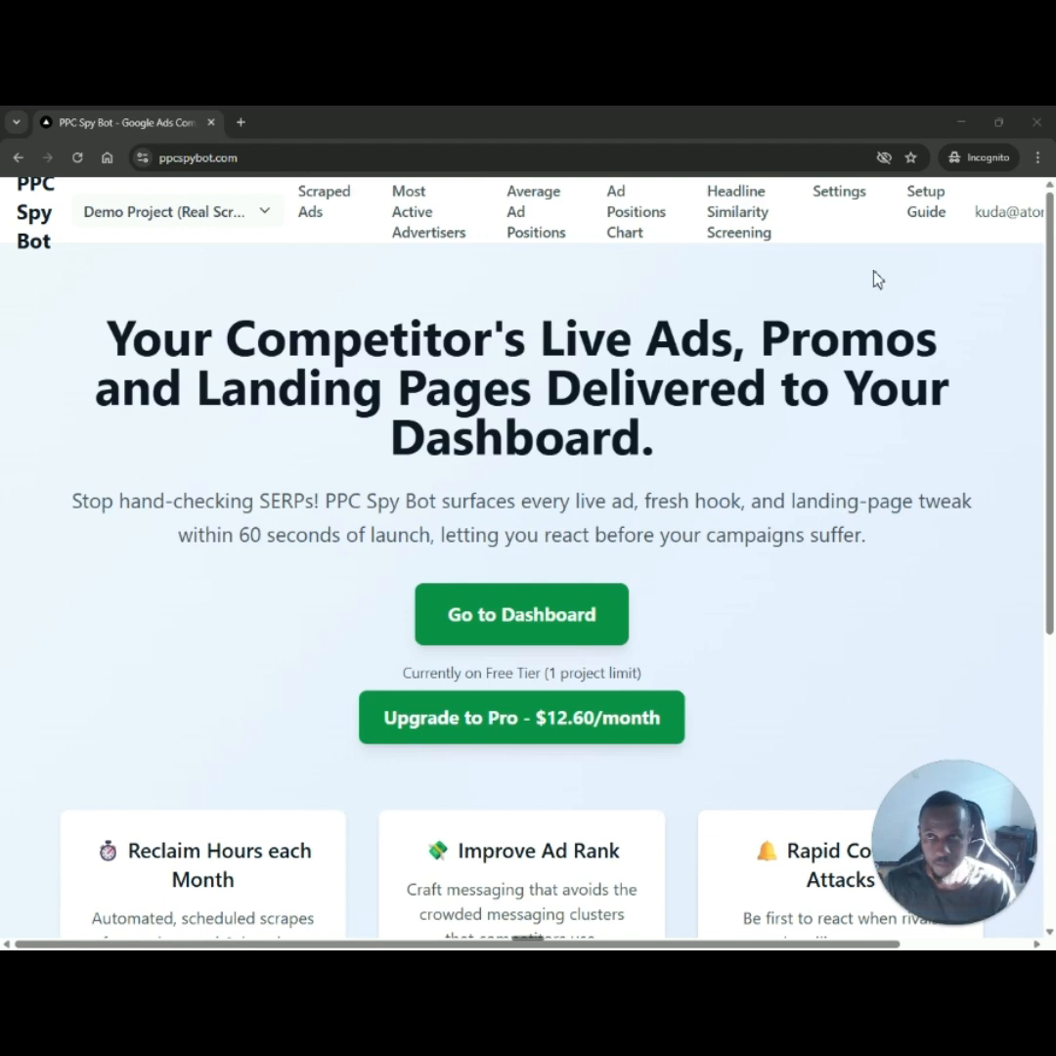
Open the PPC Spy Bot setup guide and check the Google Apps Script API setting in the Apps Script window.
{"action": "left_click", "coordinate": [924, 208]}
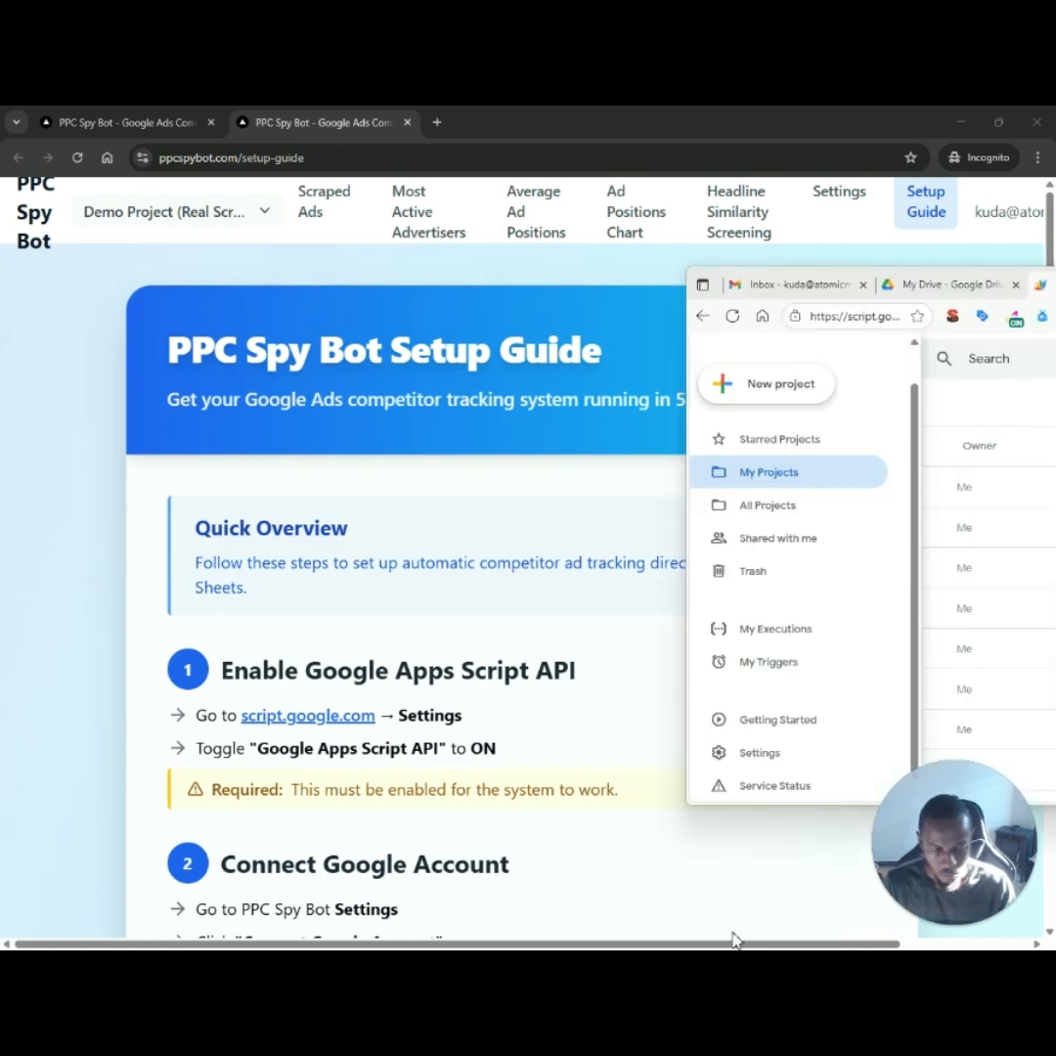
{"action": "left_click", "coordinate": [747, 755]}
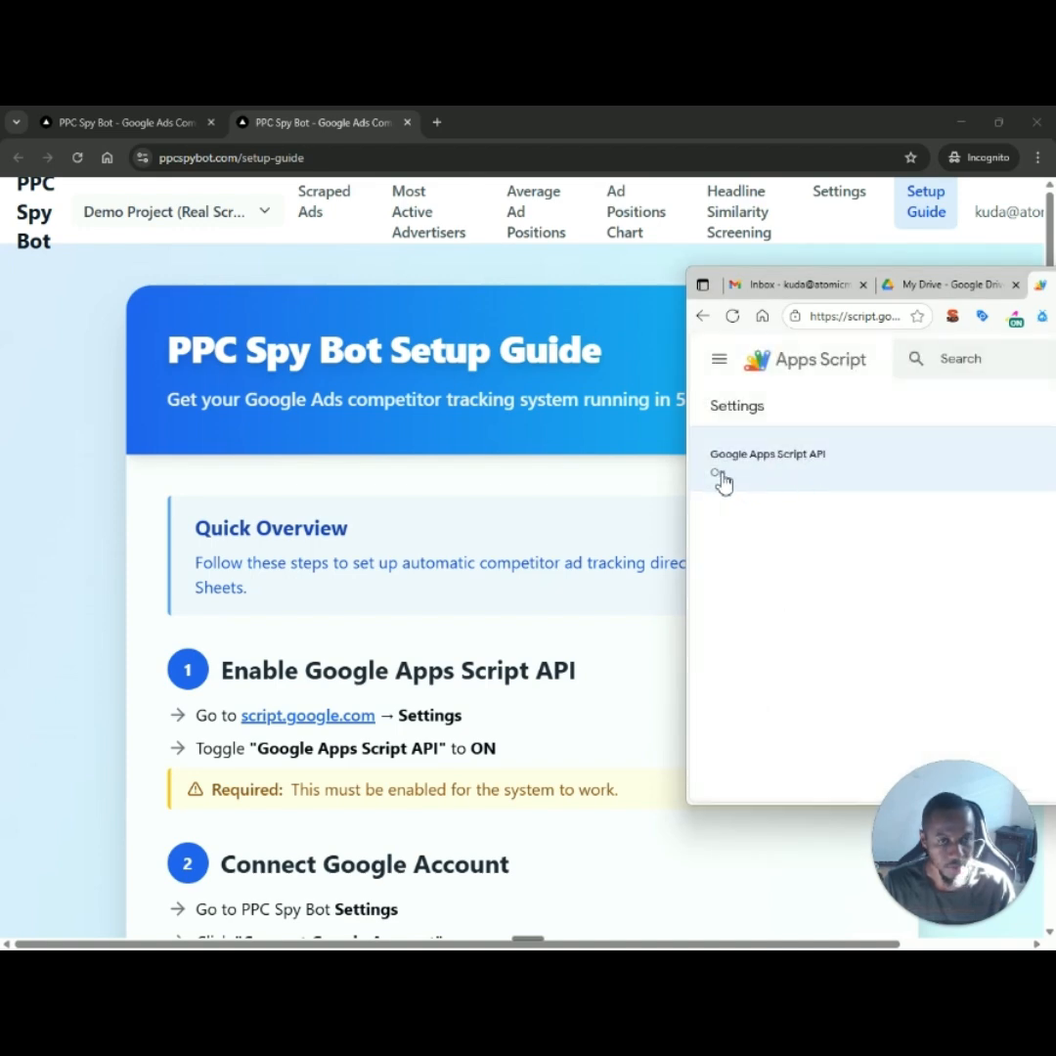
{"action": "left_click", "coordinate": [780, 481]}
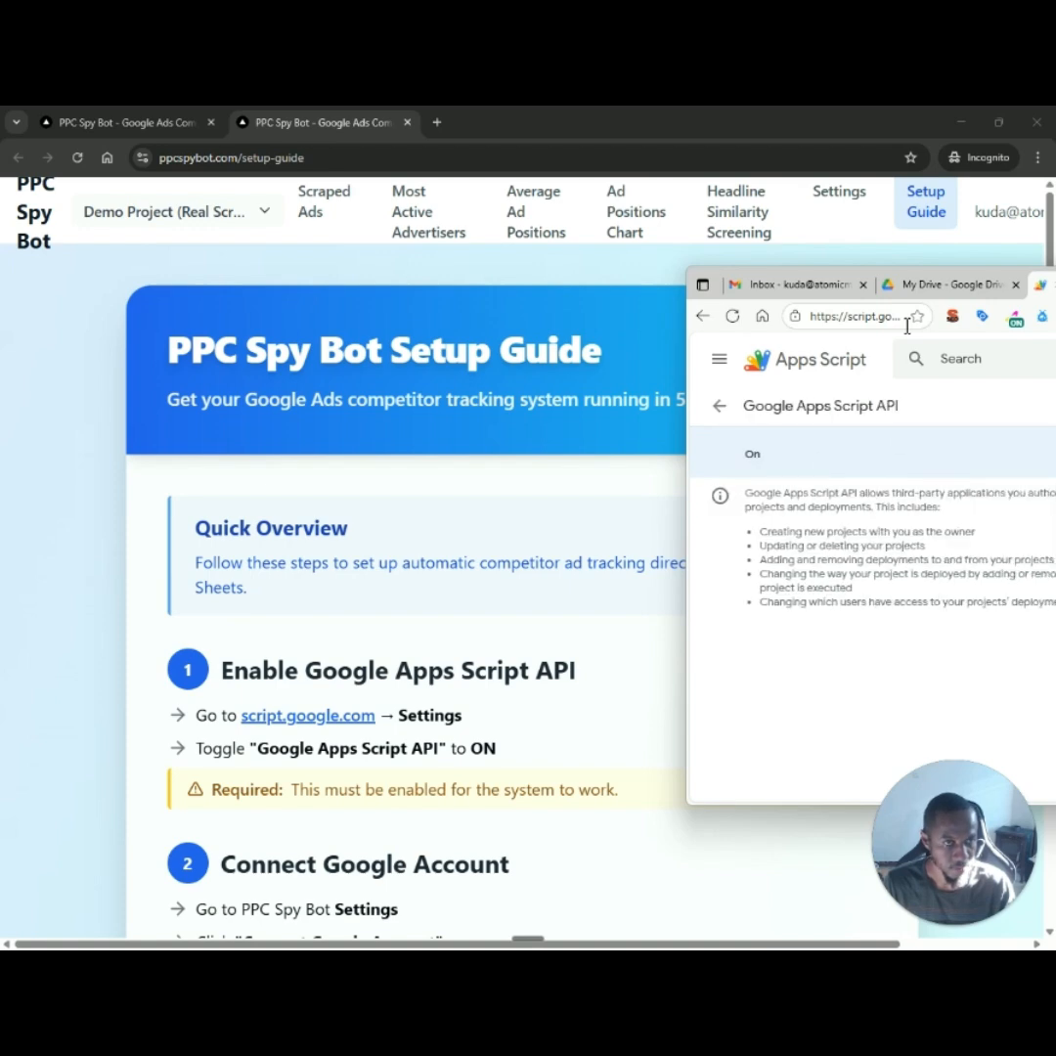
{"action": "left_click_drag", "start_coordinate": [702, 276], "coordinate": [290, 325]}
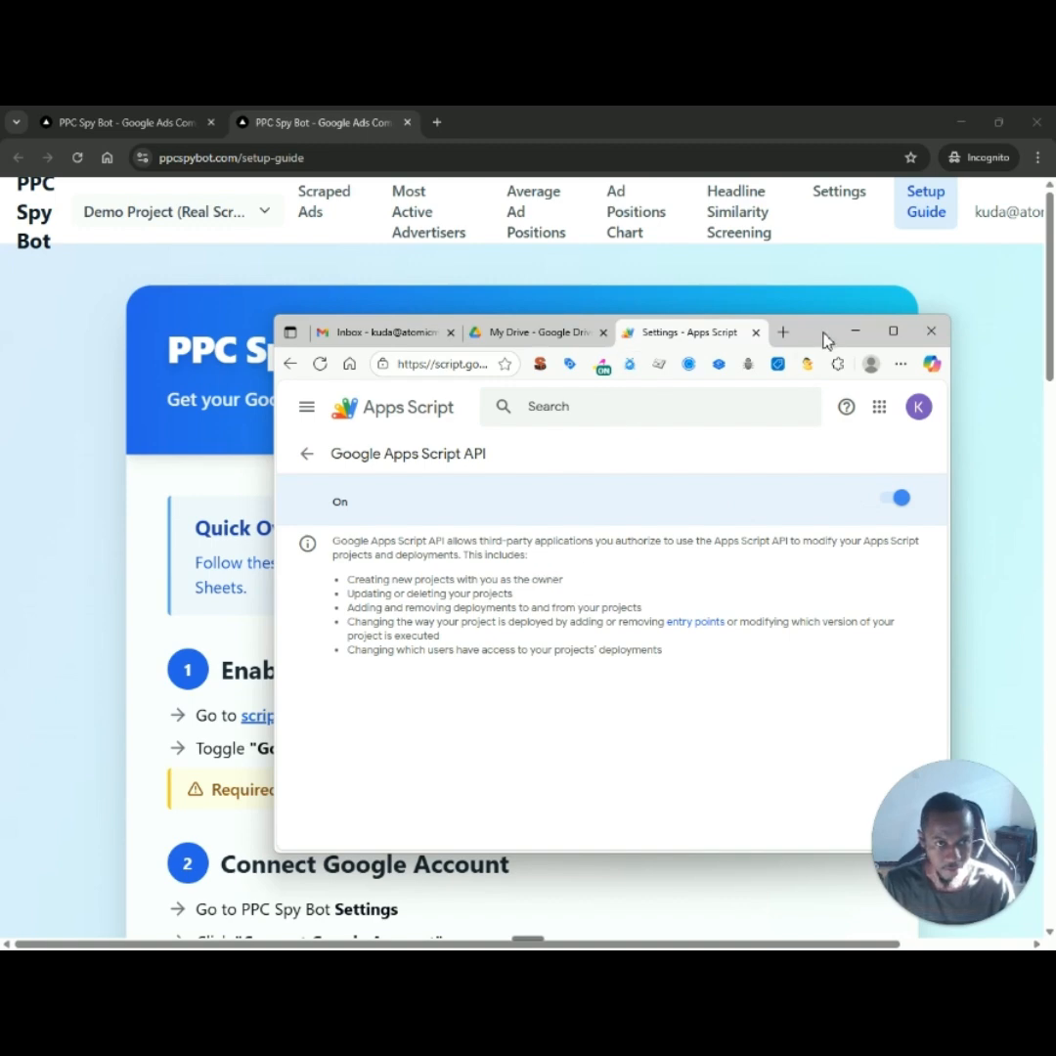
{"action": "left_click", "coordinate": [856, 332]}
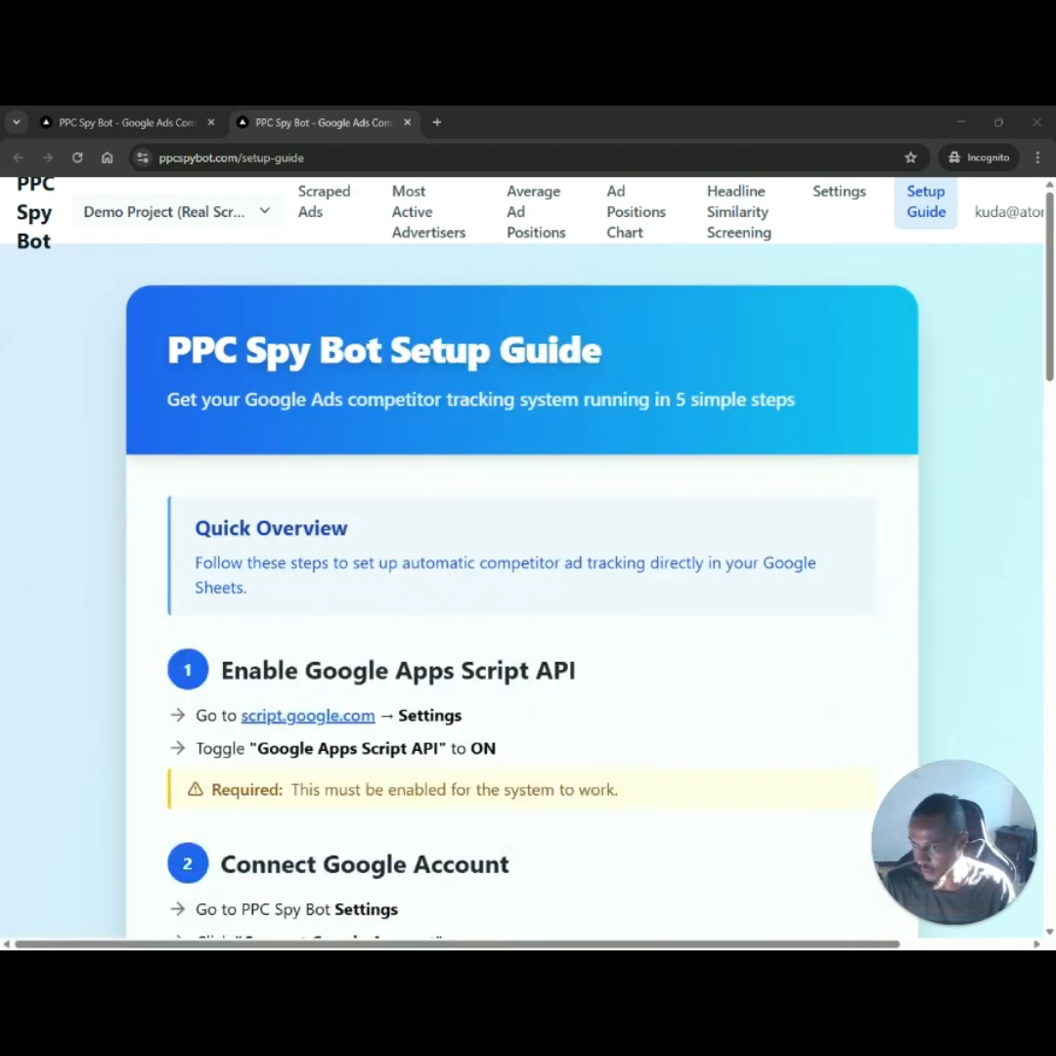
Connect the Google account from the PPC Spy Bot settings, proceeding past the unverified-app warning and granting ppcspybot.com access.
{"action": "scroll", "coordinate": [394, 778], "scroll_direction": "down", "scroll_amount": 2}
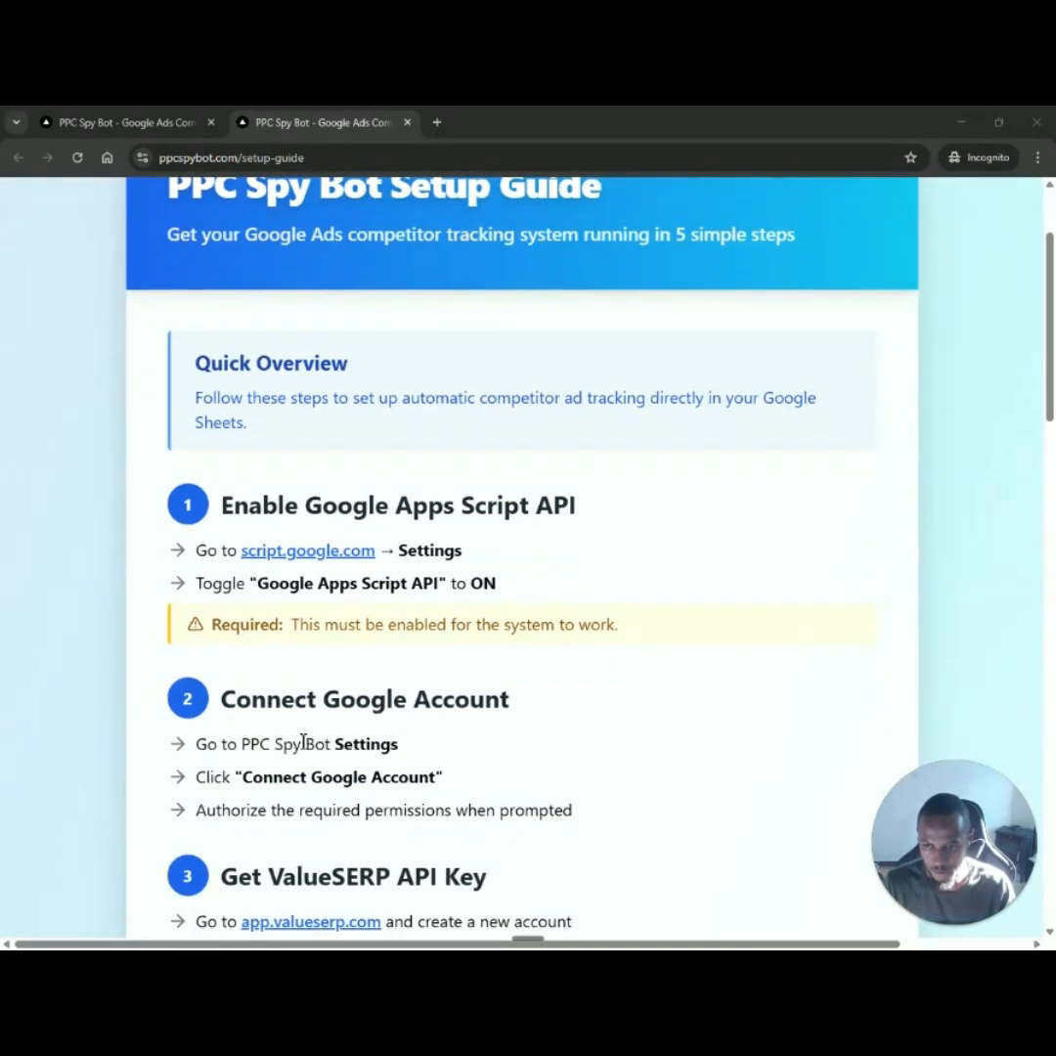
{"action": "scroll", "coordinate": [505, 753], "scroll_direction": "up", "scroll_amount": 2}
{"action": "scroll", "coordinate": [505, 748], "scroll_direction": "down", "scroll_amount": 3}
{"action": "scroll", "coordinate": [605, 463], "scroll_direction": "up", "scroll_amount": 3}
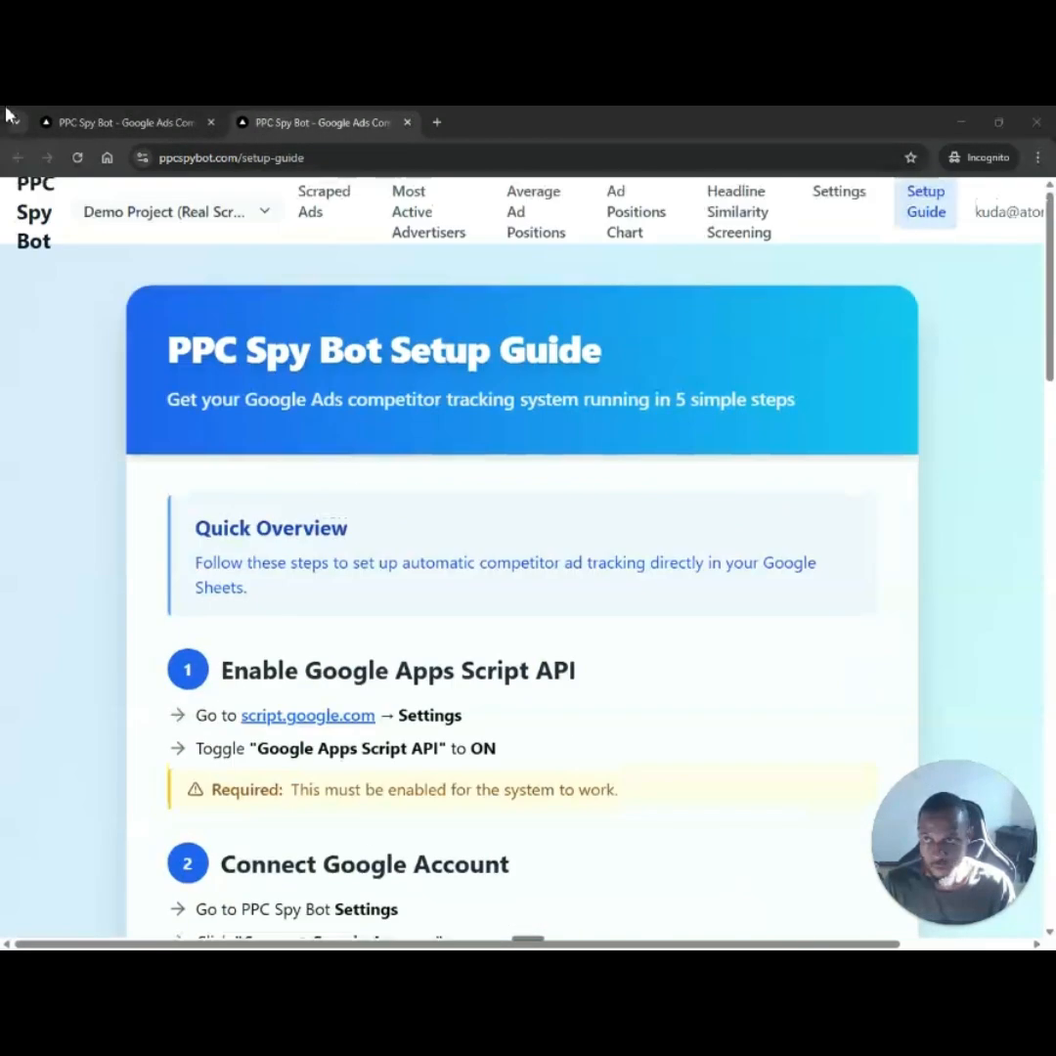
{"action": "left_click", "coordinate": [127, 127]}
{"action": "left_click", "coordinate": [839, 196]}
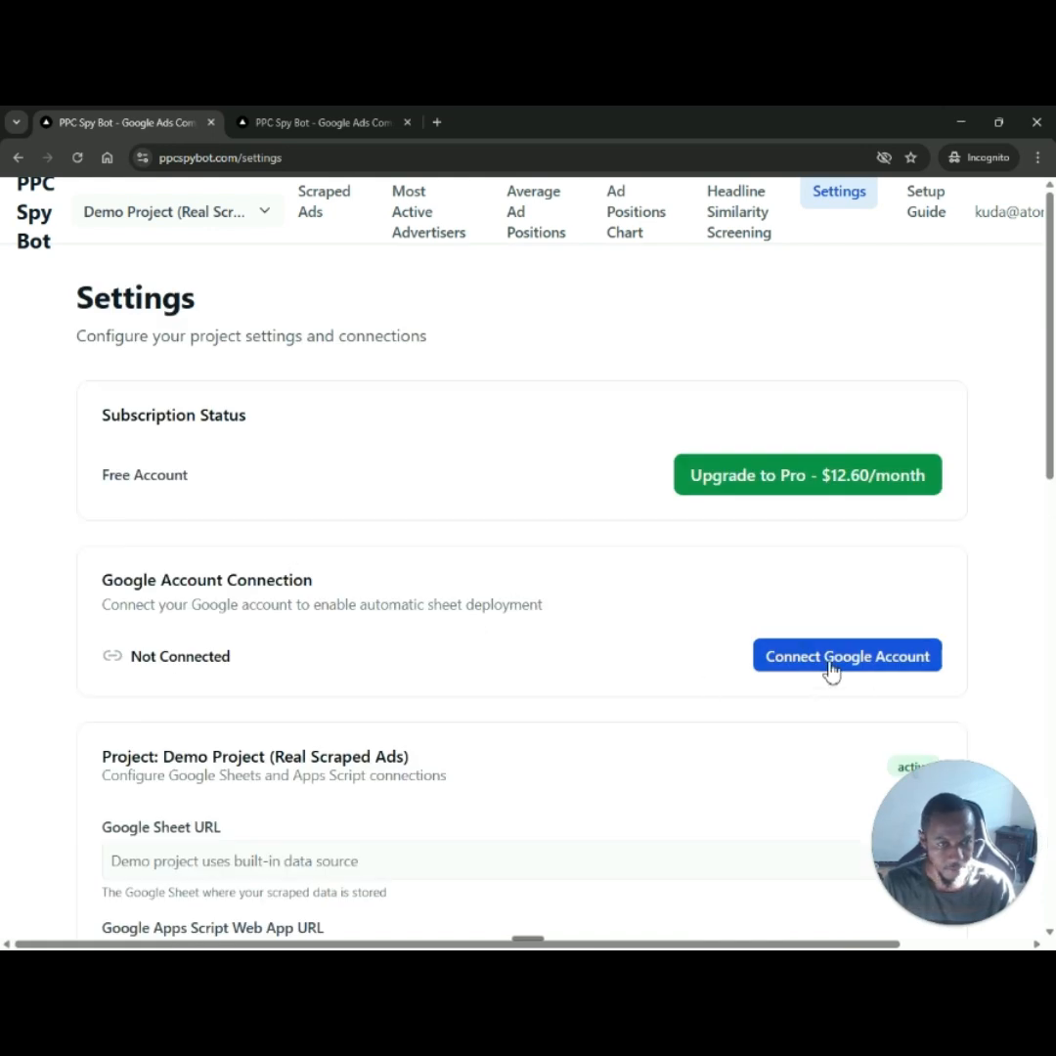
{"action": "left_click", "coordinate": [830, 670]}
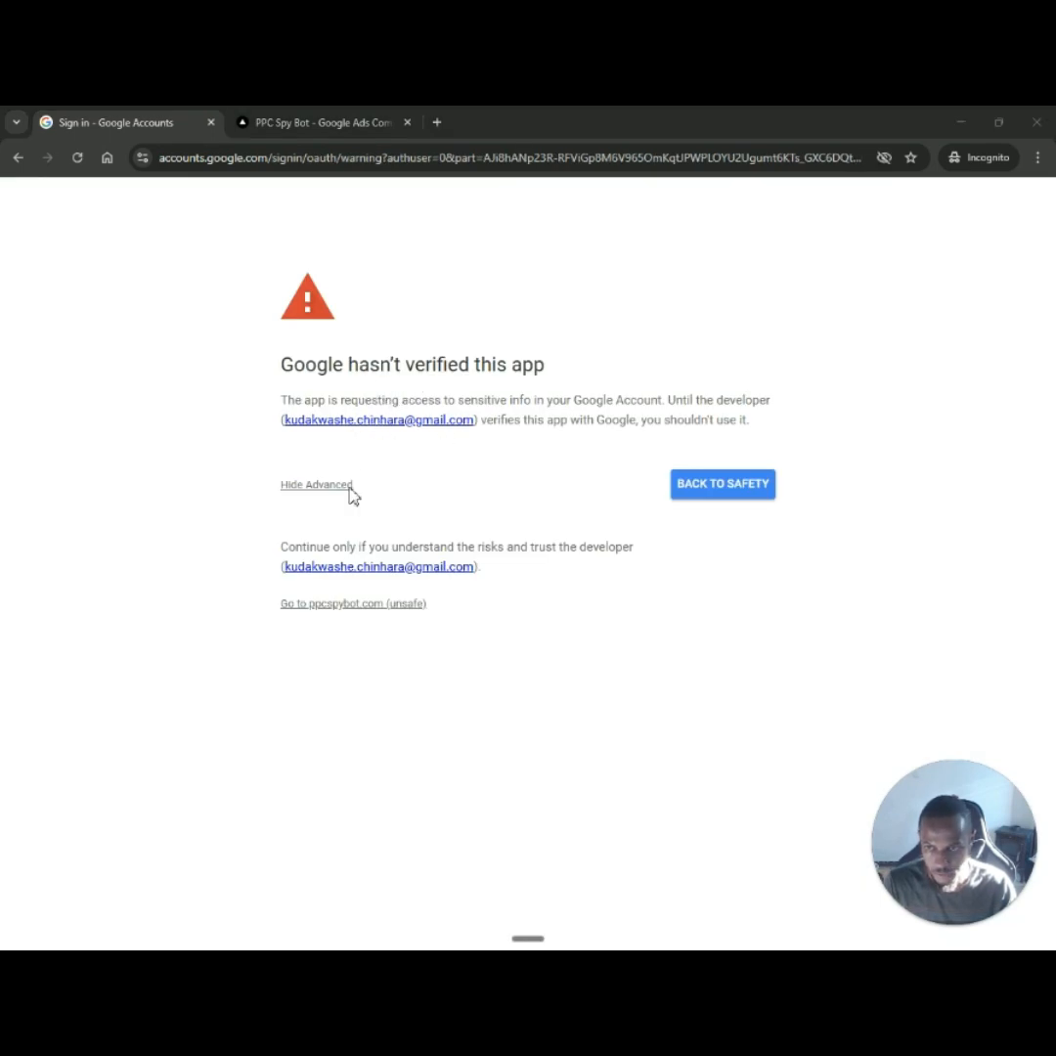
{"action": "left_click", "coordinate": [326, 604]}
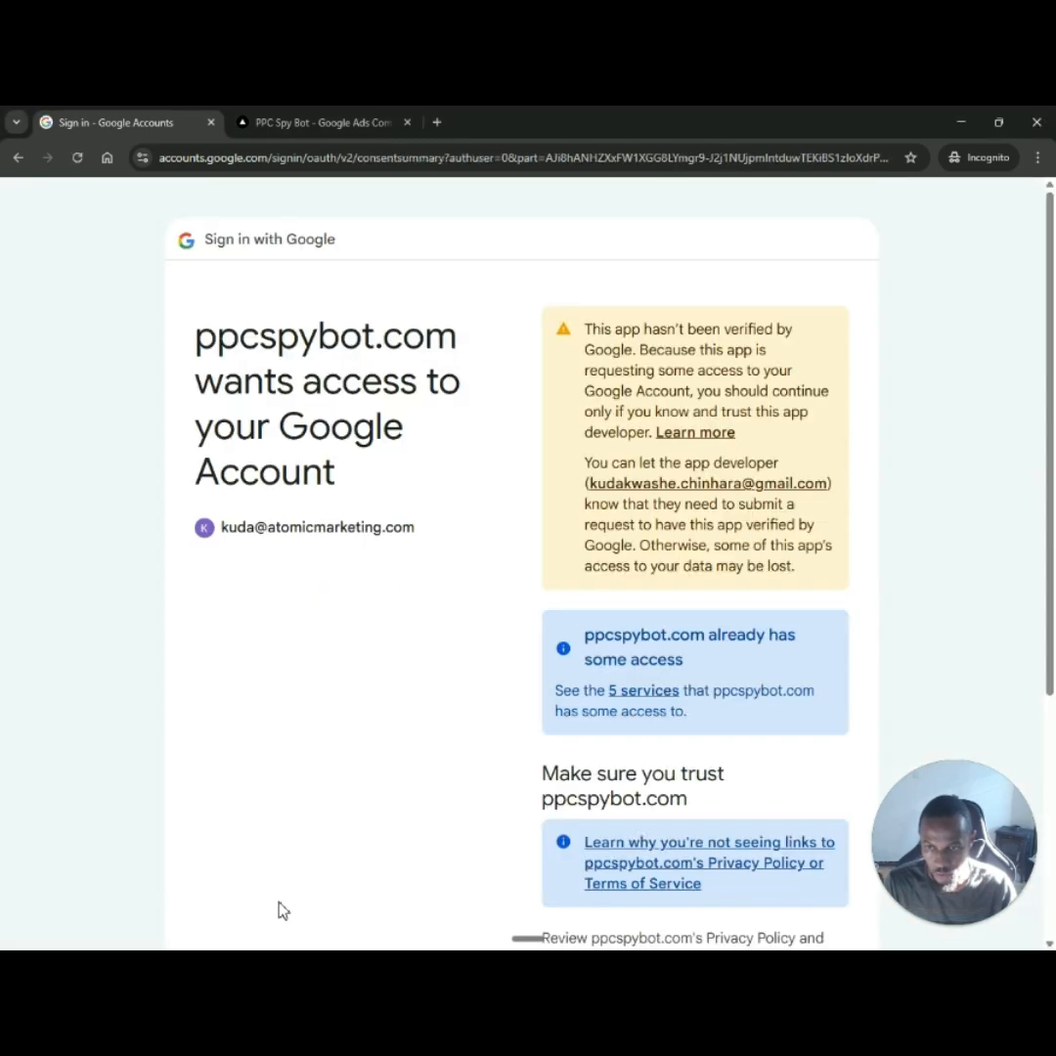
{"action": "scroll", "coordinate": [635, 713], "scroll_direction": "down", "scroll_amount": 4}
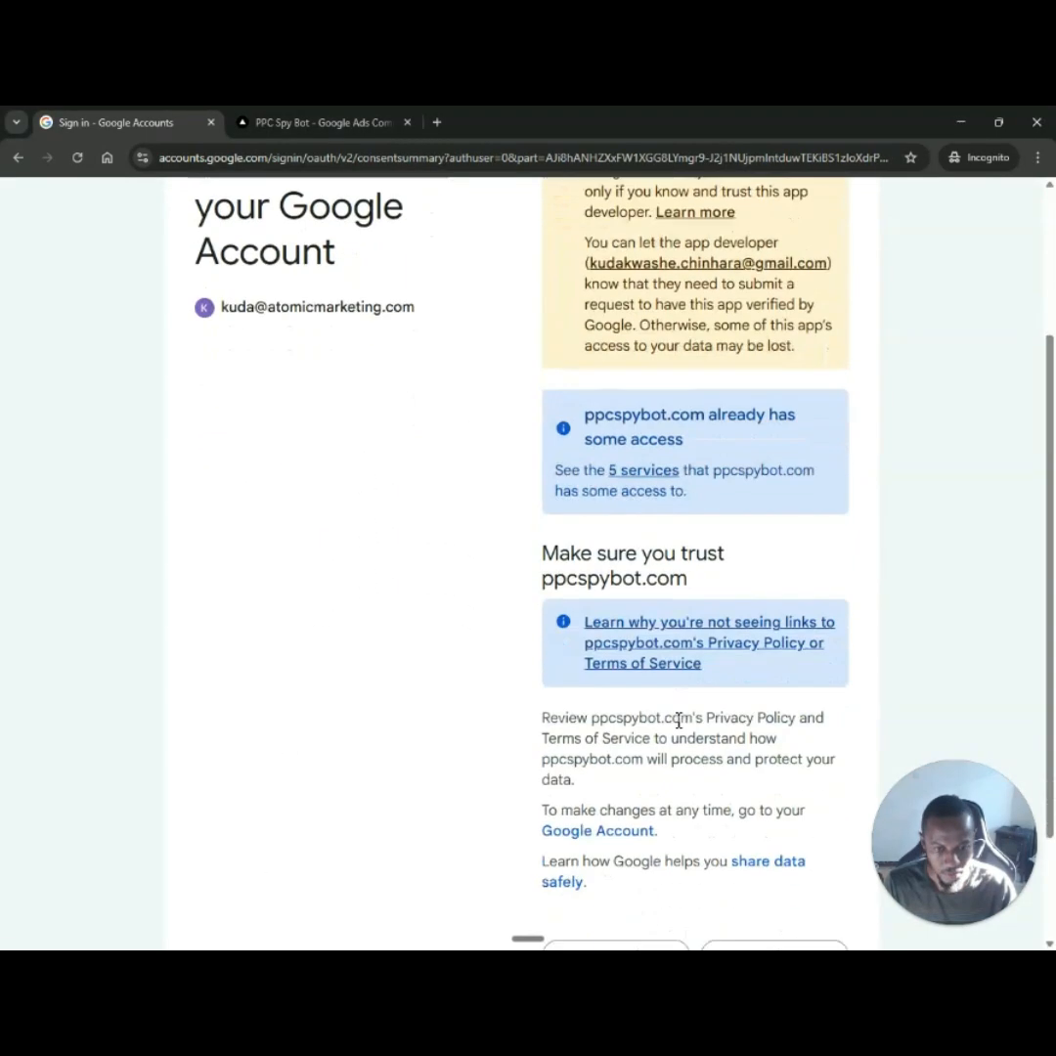
{"action": "left_click", "coordinate": [795, 817]}
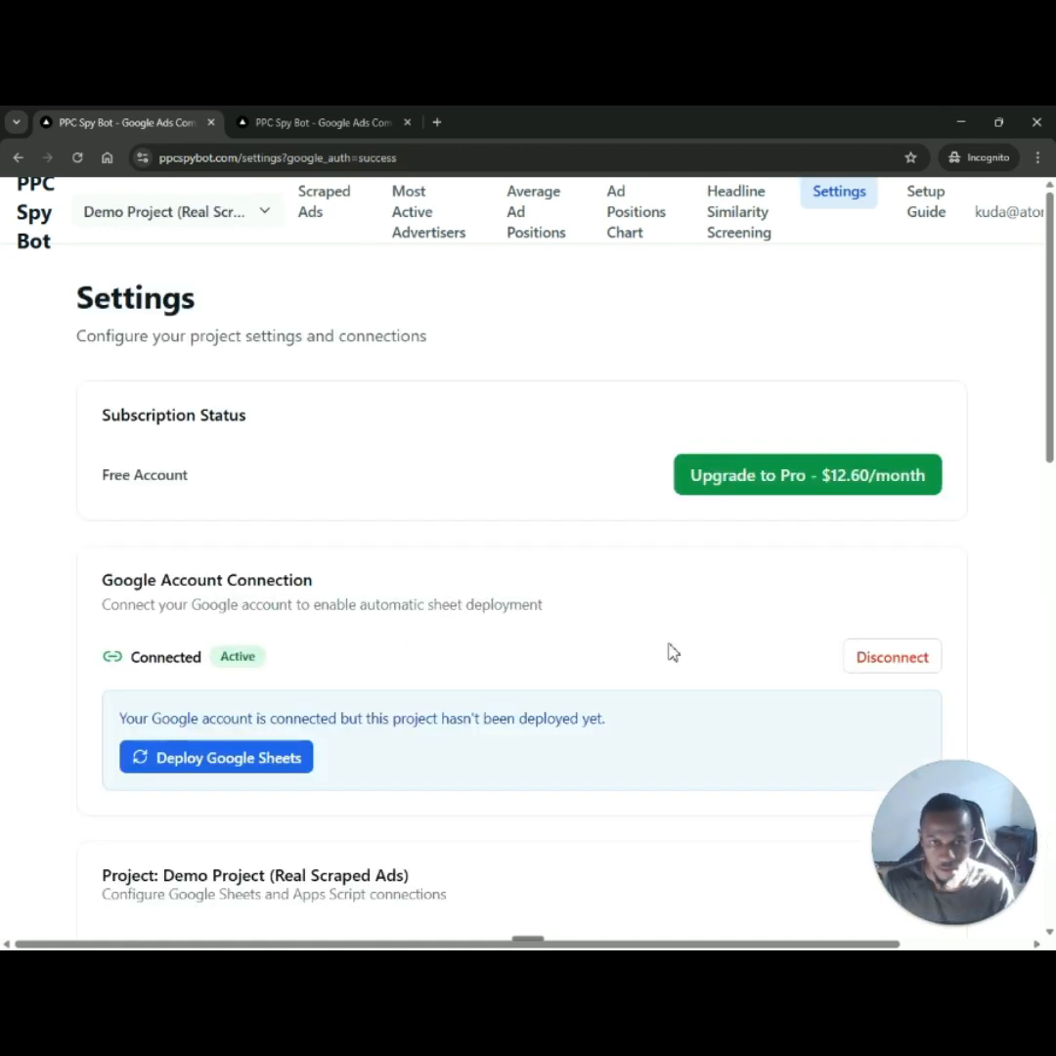
Review the setup guide's instructions for getting a ValueSERP API key, including the pricing note.
{"action": "left_click", "coordinate": [293, 122]}
{"action": "scroll", "coordinate": [349, 794], "scroll_direction": "down", "scroll_amount": 1}
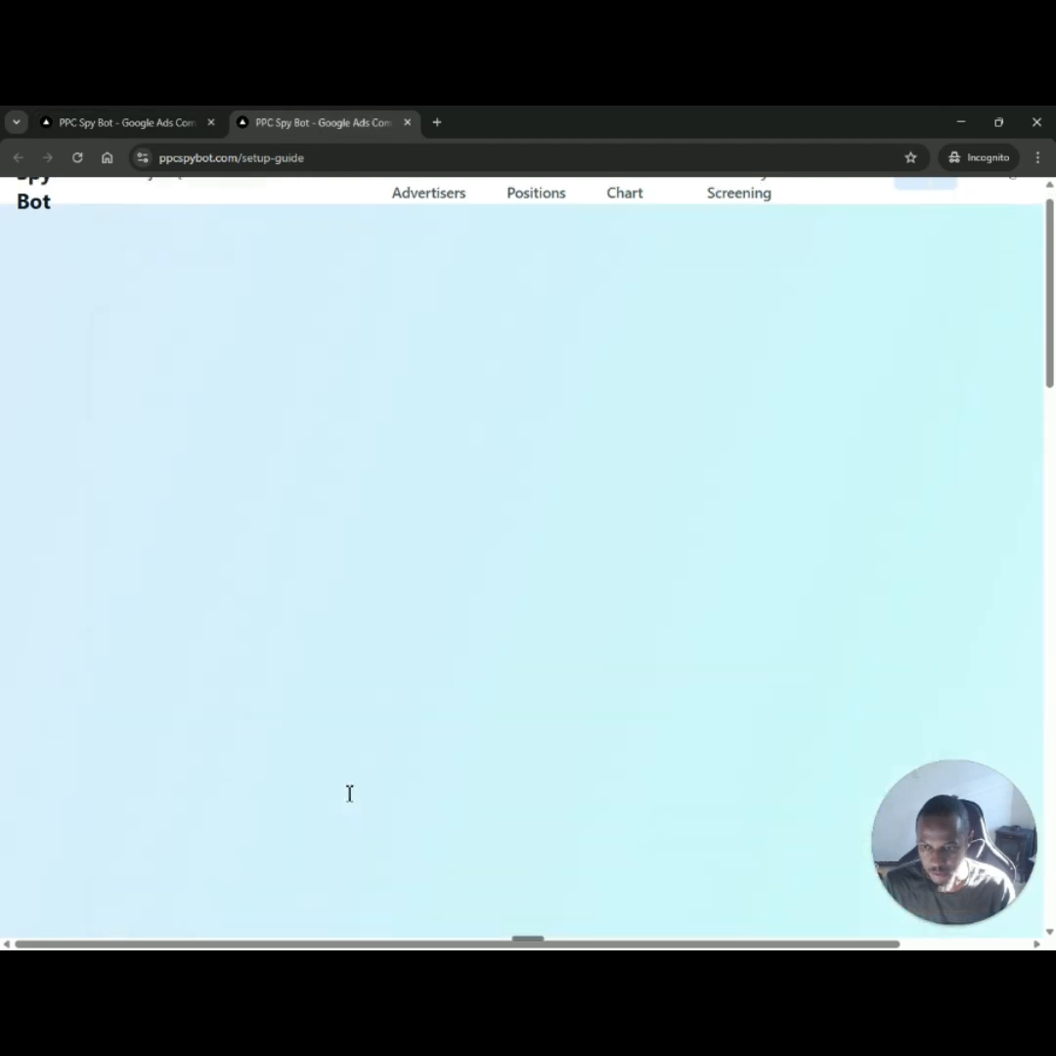
{"action": "scroll", "coordinate": [331, 768], "scroll_direction": "down", "scroll_amount": 3}
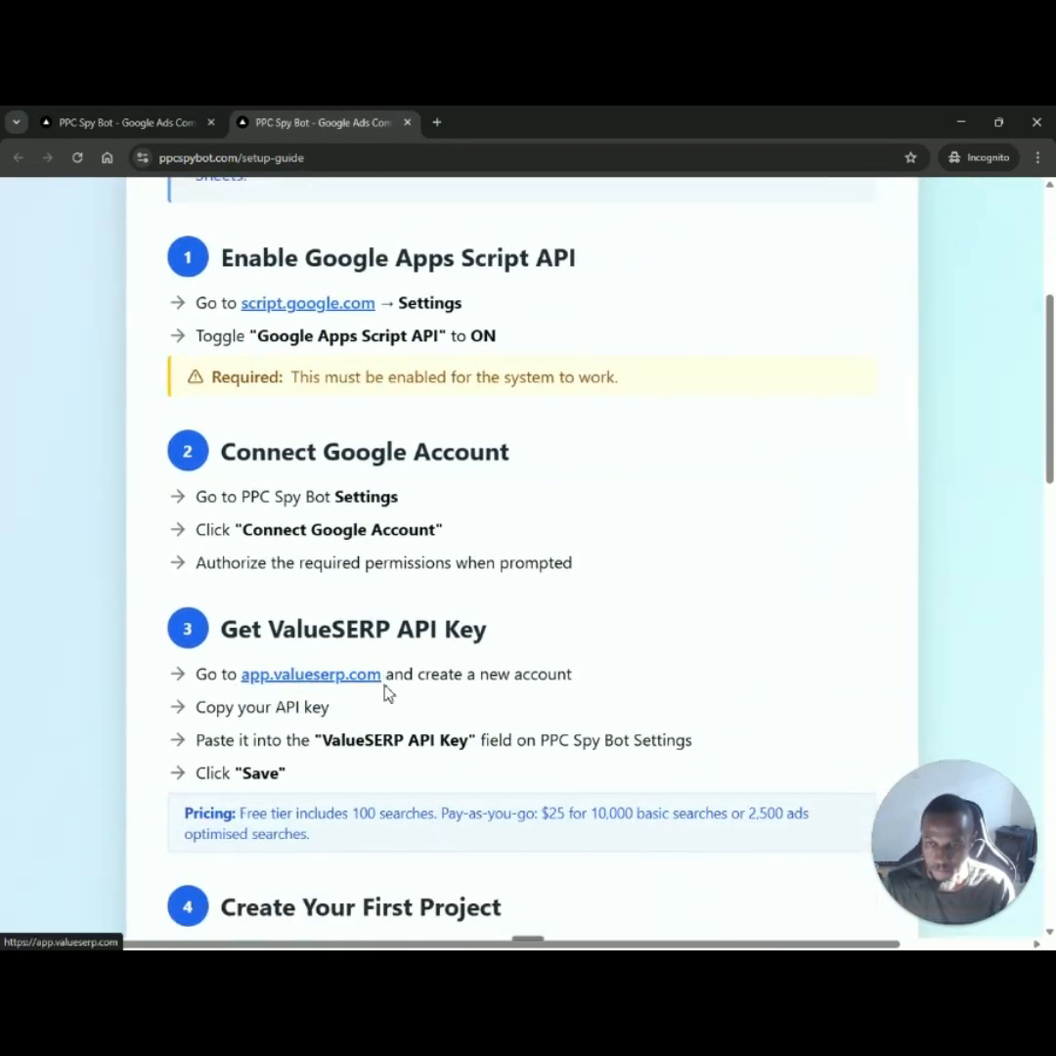
{"action": "scroll", "coordinate": [384, 692], "scroll_direction": "down", "scroll_amount": 1}
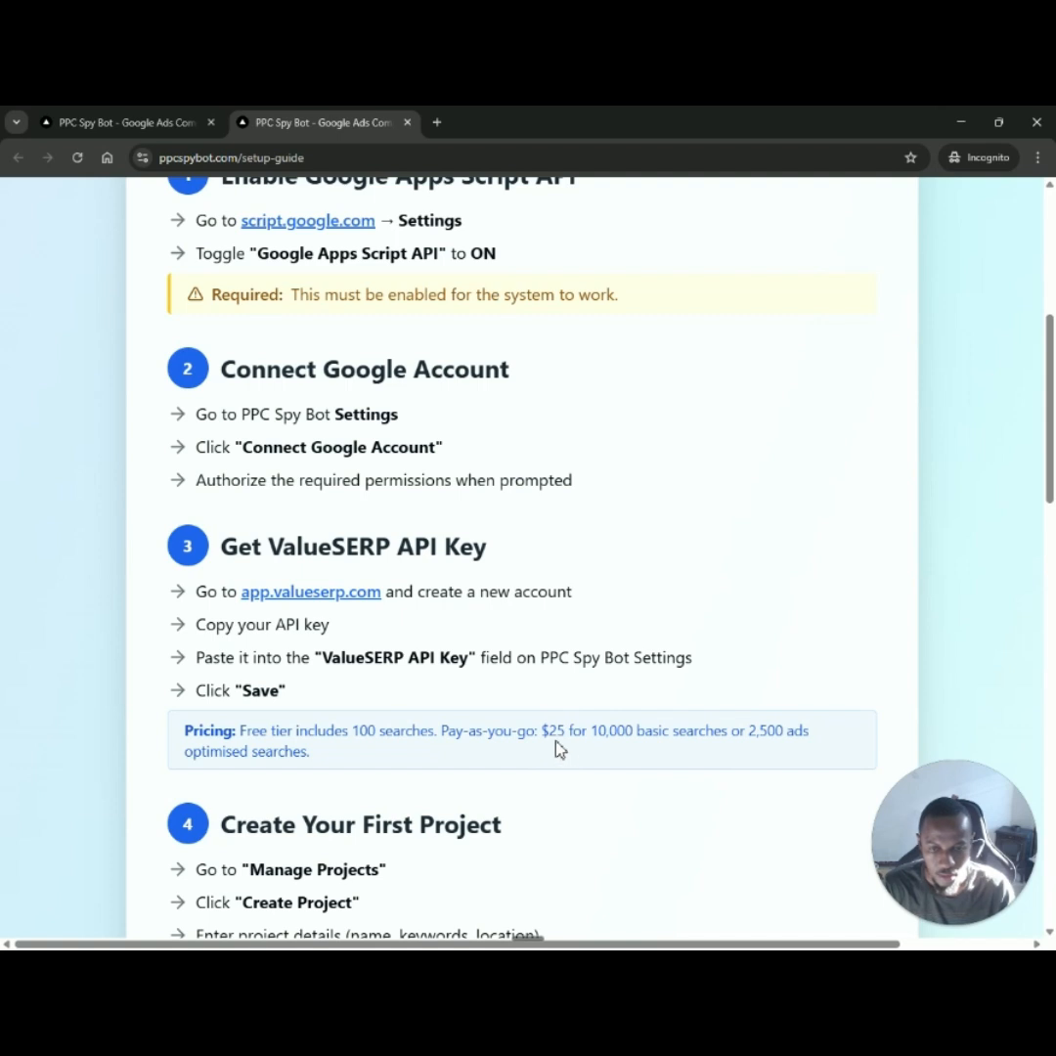
{"action": "left_click_drag", "start_coordinate": [551, 739], "coordinate": [601, 745]}
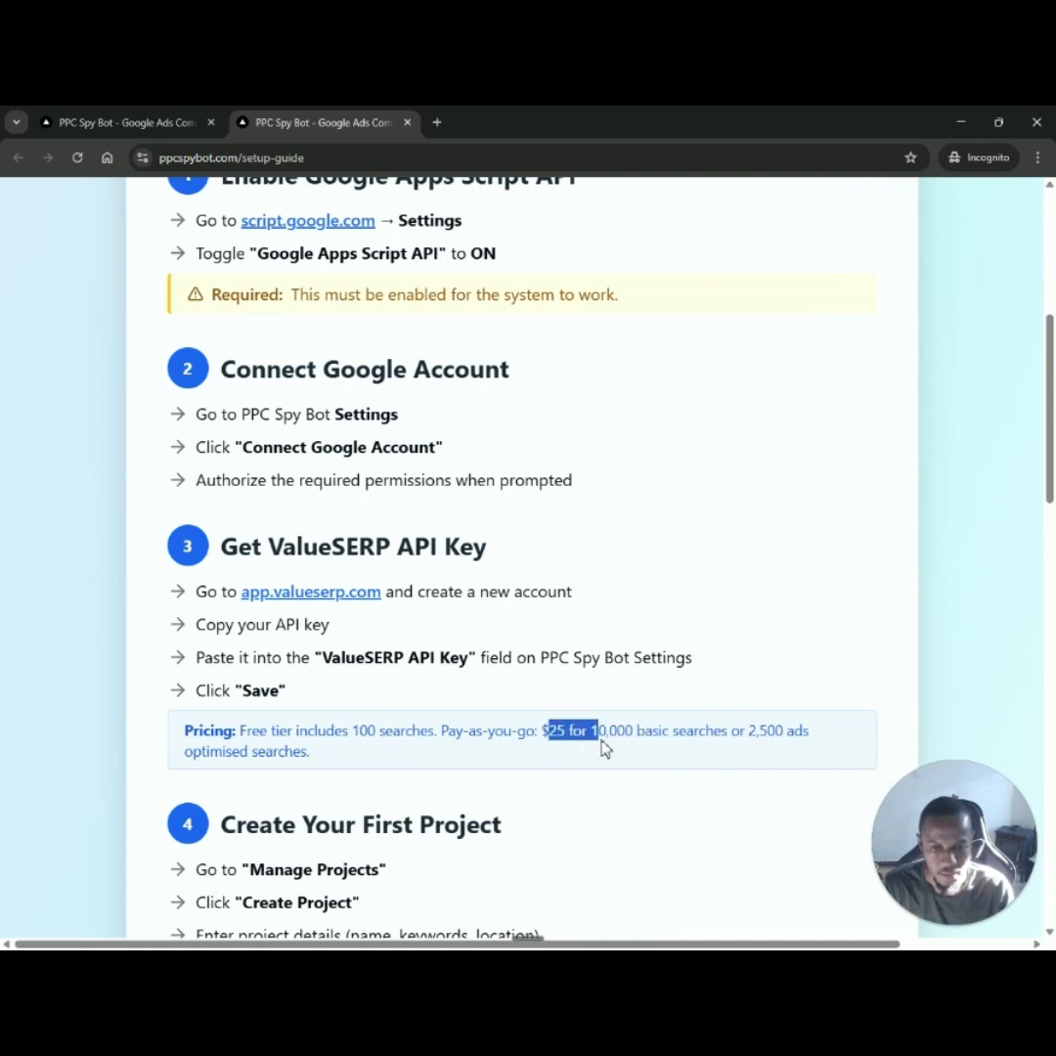
{"action": "left_click_drag", "start_coordinate": [746, 737], "coordinate": [828, 761]}
{"action": "left_click", "coordinate": [422, 762]}
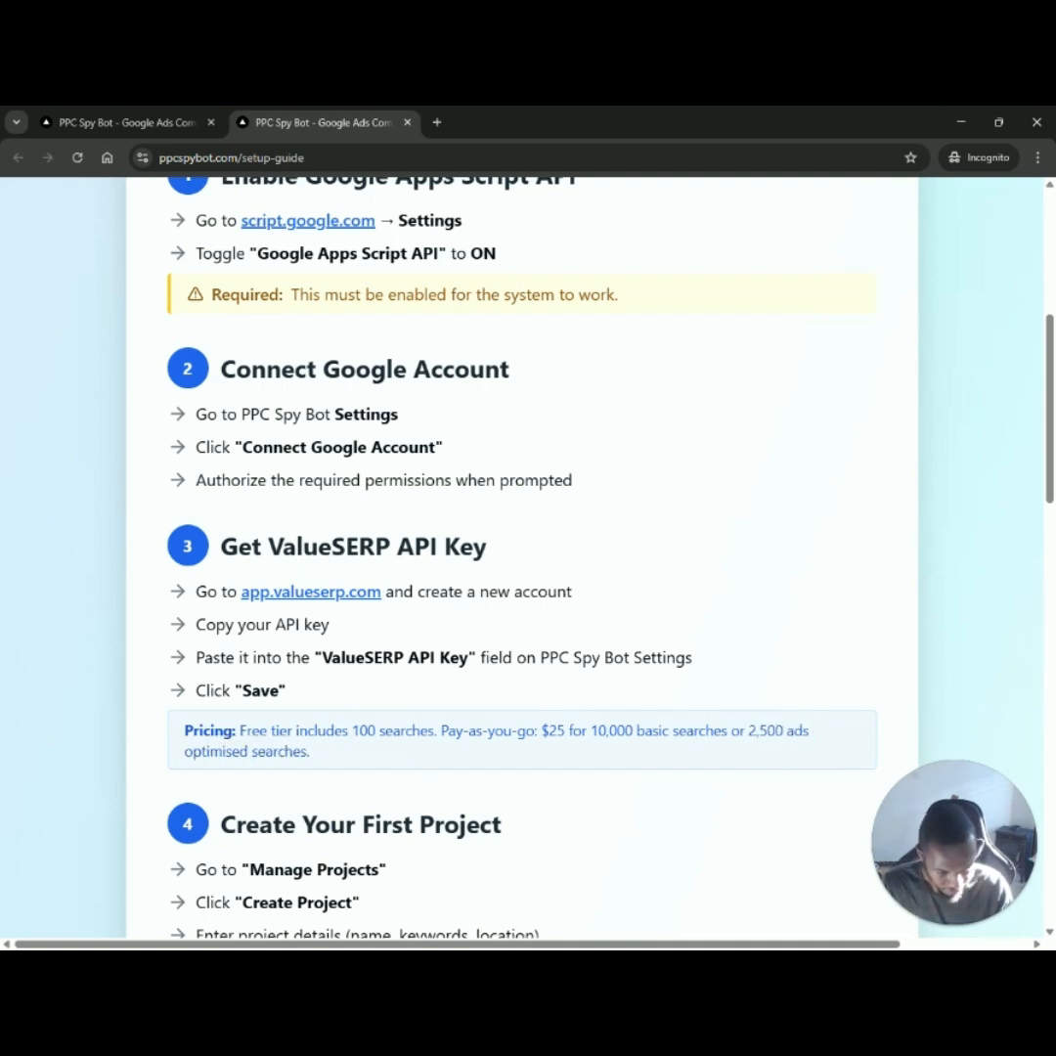
Paste the ValueSERP API key into the API Key Setup section of the settings and save it.
{"action": "key", "text": "alt+Tab"}
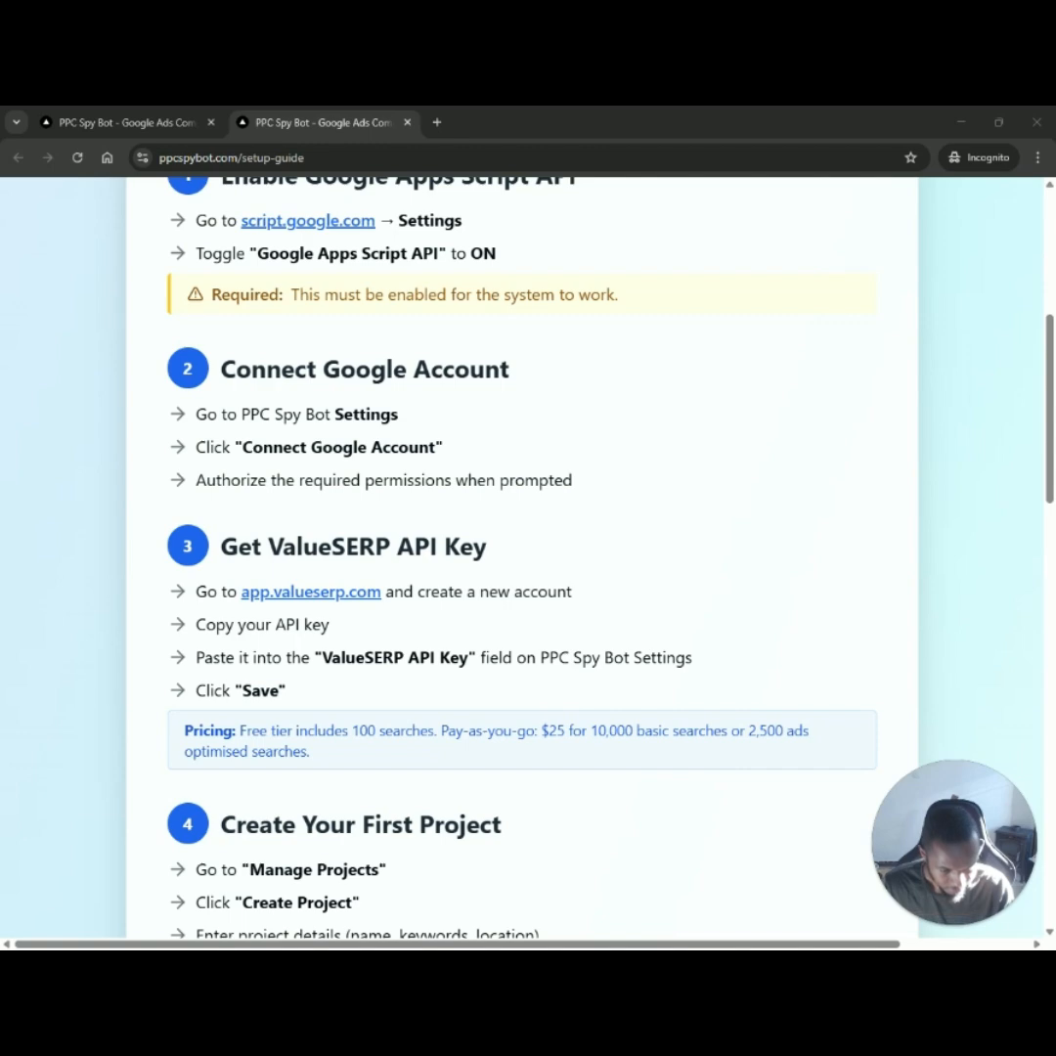
{"action": "left_click", "coordinate": [115, 133]}
{"action": "scroll", "coordinate": [315, 648], "scroll_direction": "down", "scroll_amount": 4}
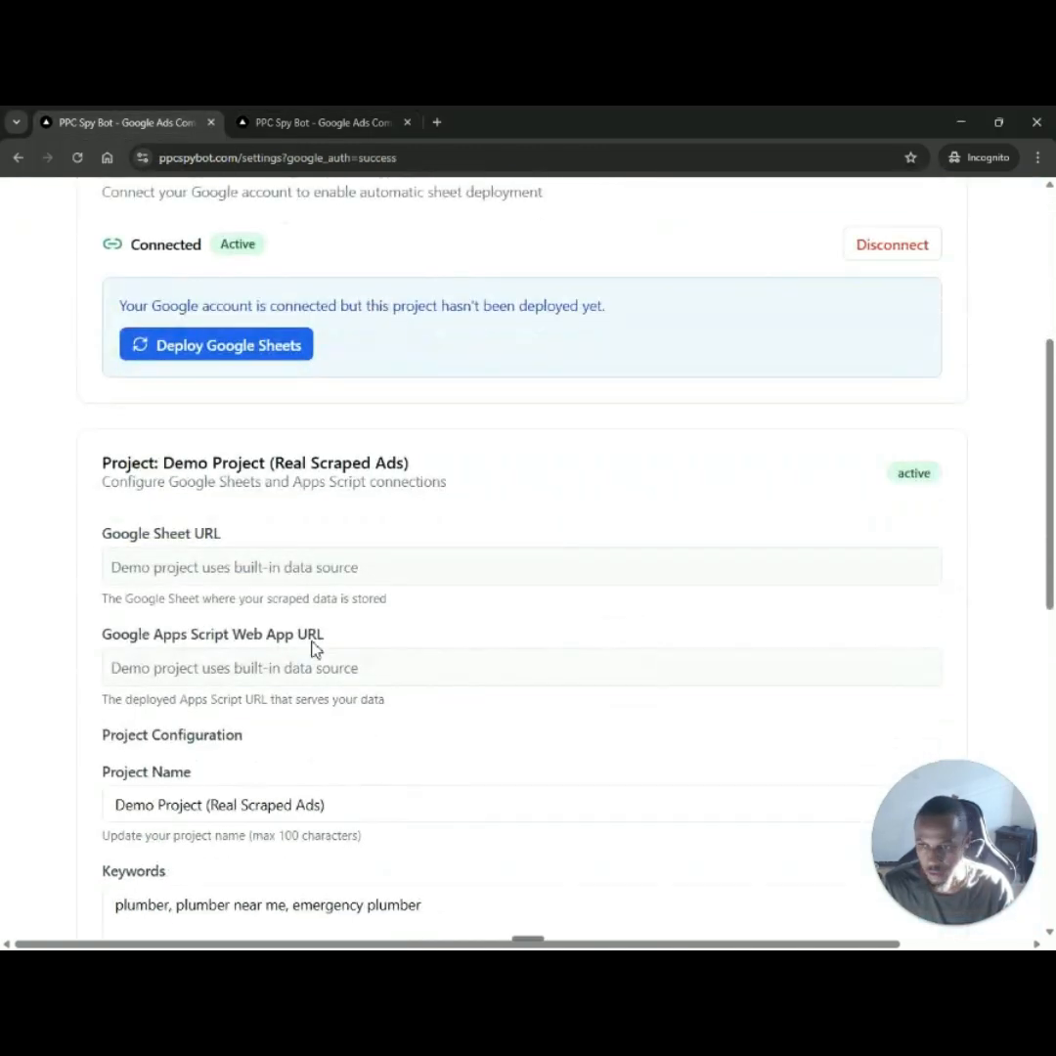
{"action": "scroll", "coordinate": [315, 648], "scroll_direction": "down", "scroll_amount": 8}
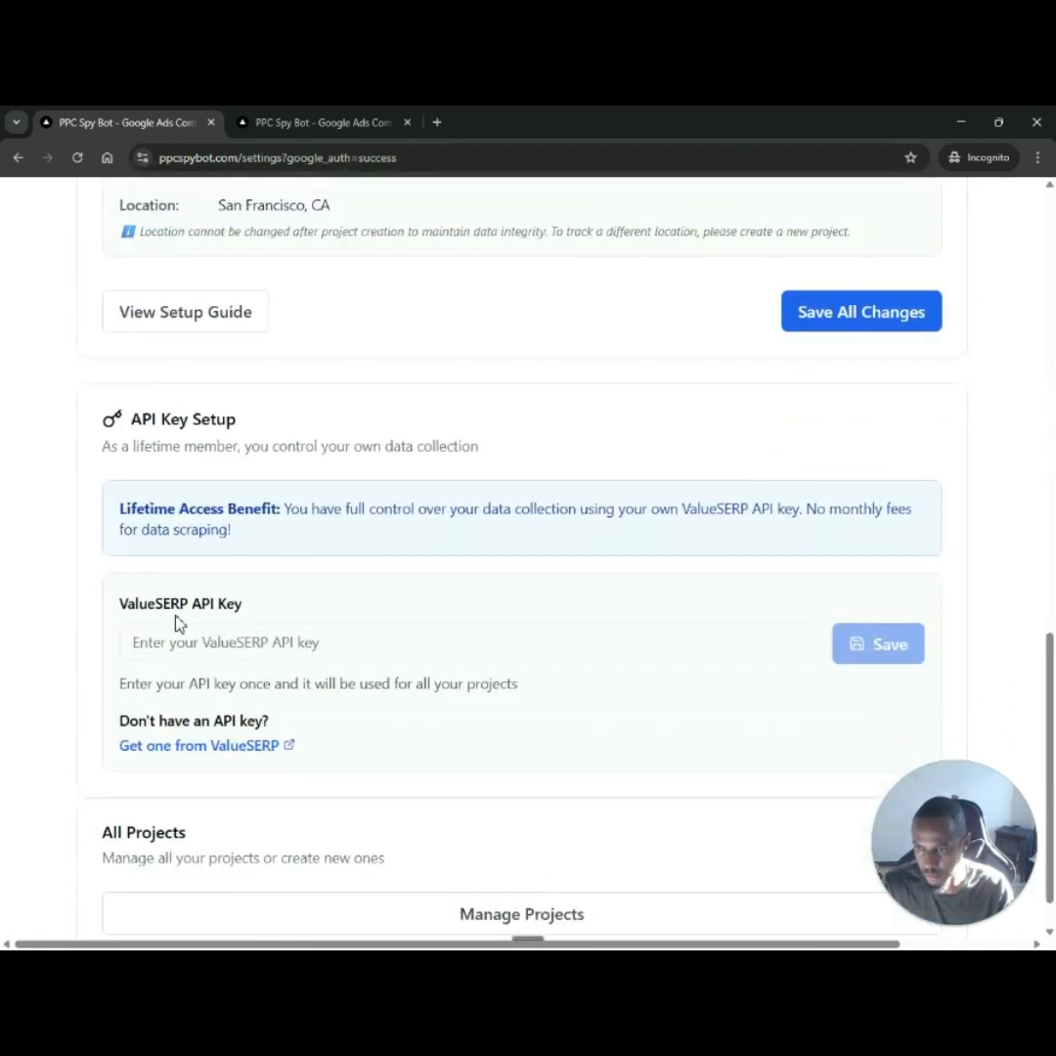
{"action": "left_click", "coordinate": [176, 641]}
{"action": "key", "text": "ctrl+v"}
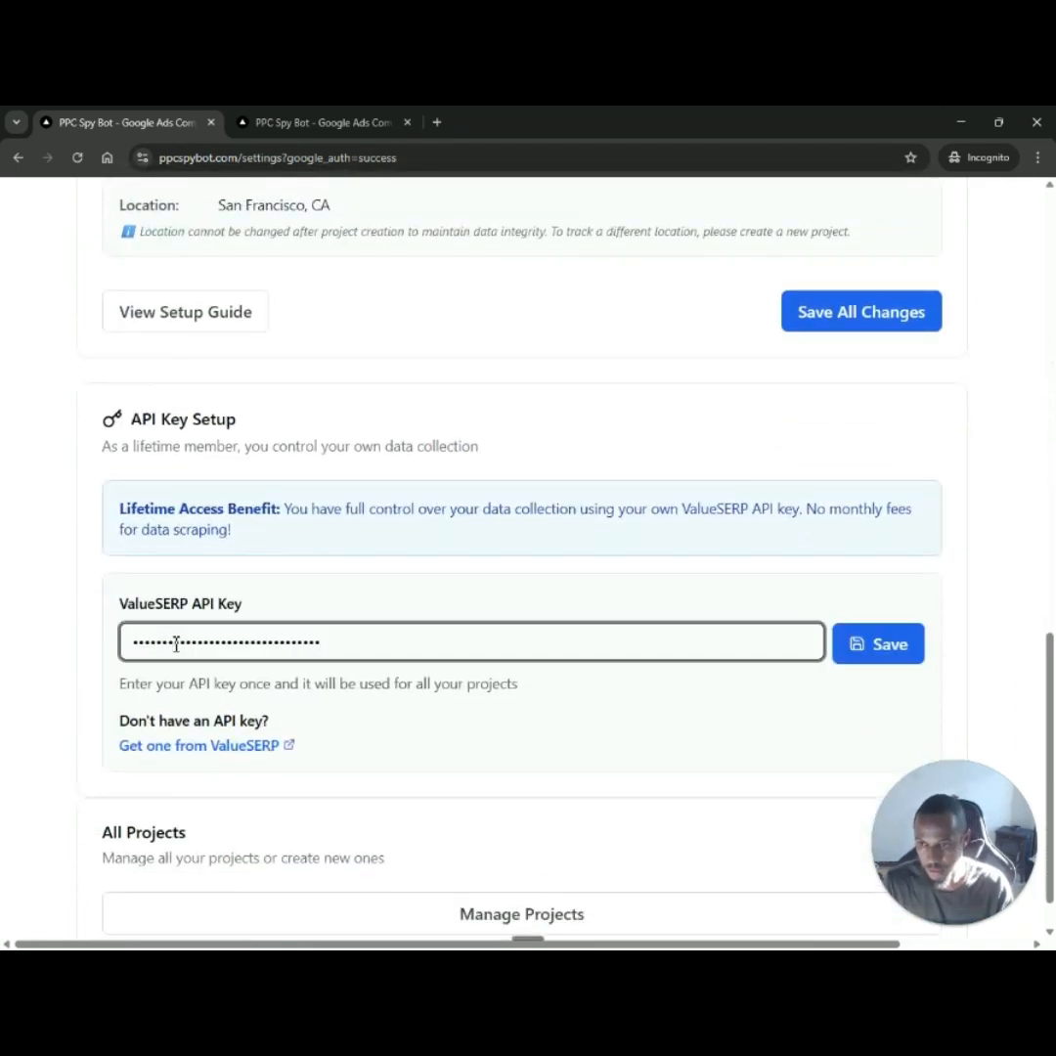
{"action": "left_click", "coordinate": [879, 646]}
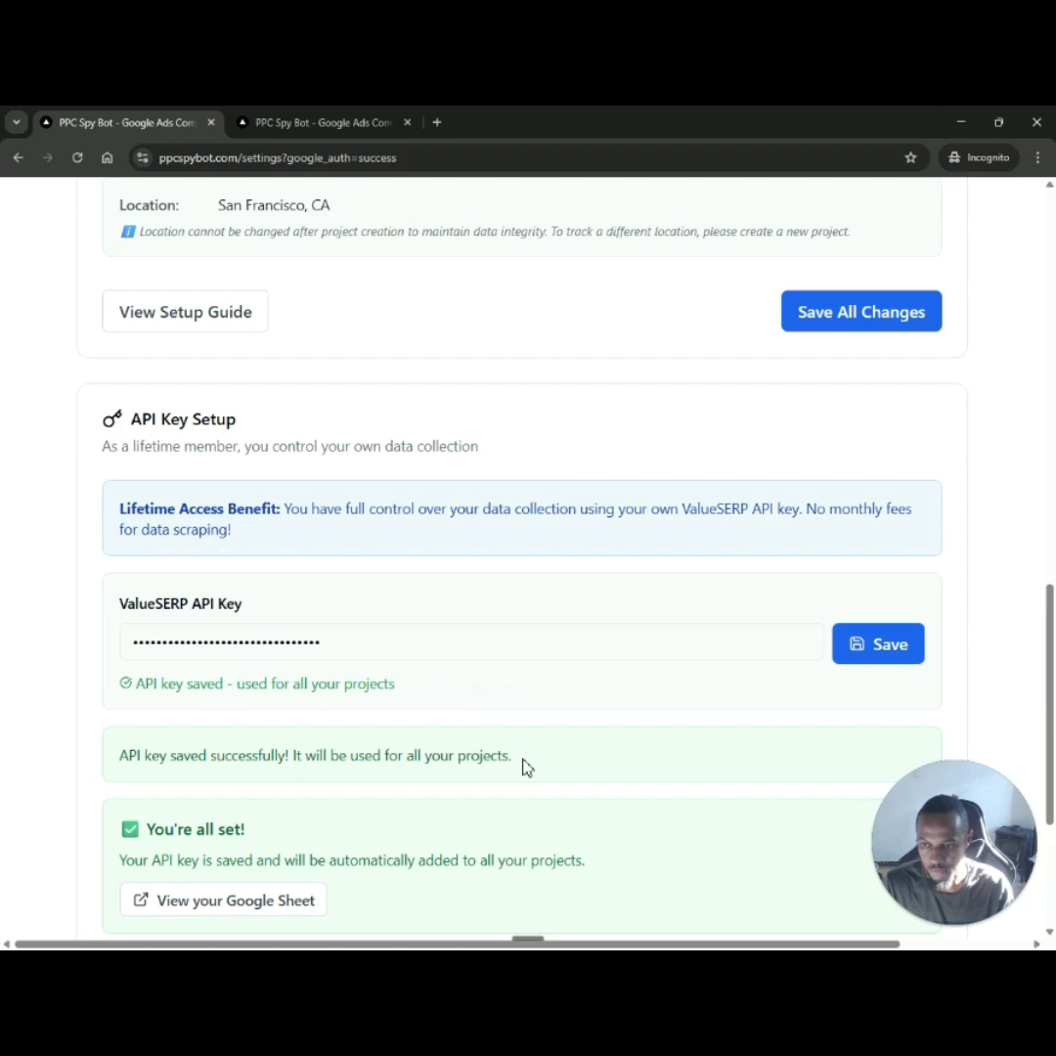
Check the guide's instructions for creating the first project and open the project management page.
{"action": "left_click", "coordinate": [314, 125]}
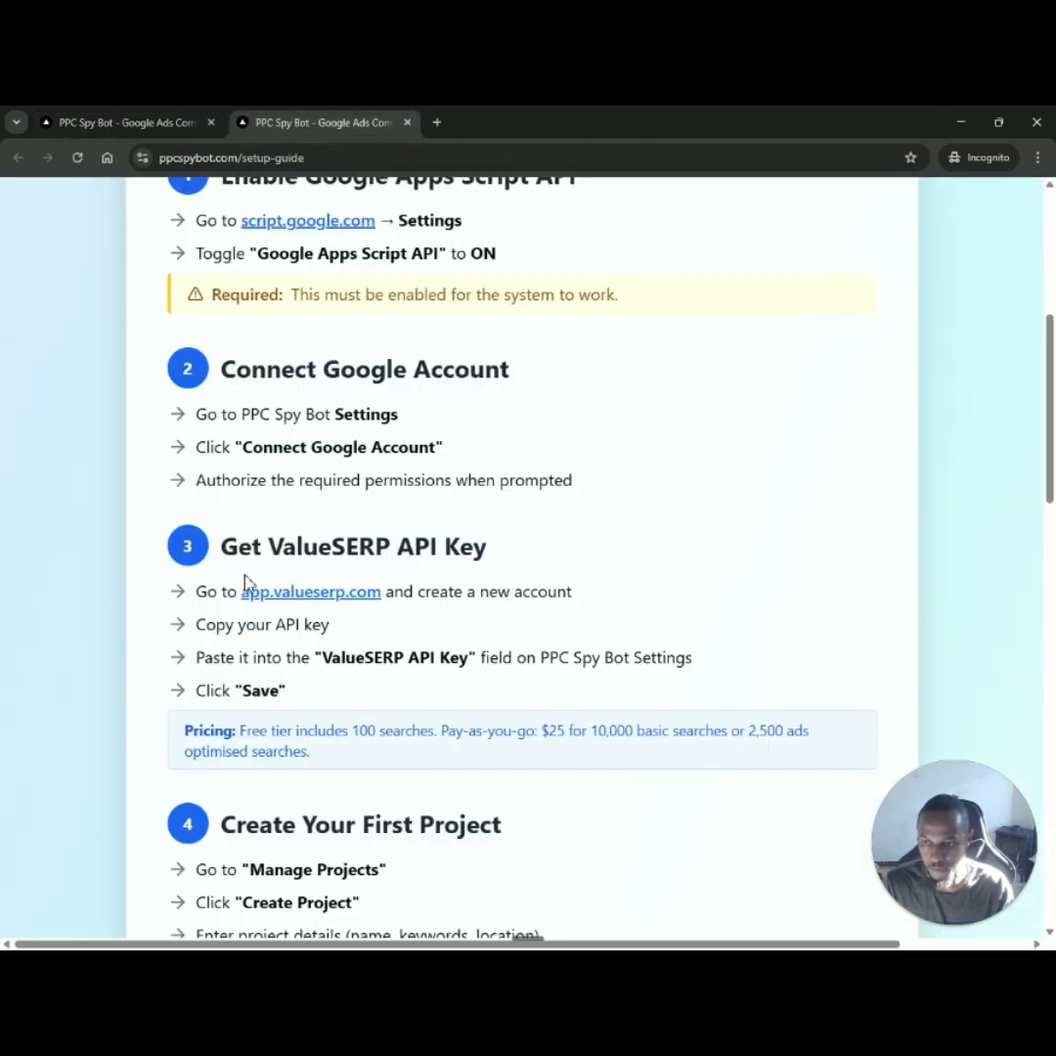
{"action": "scroll", "coordinate": [317, 692], "scroll_direction": "down", "scroll_amount": 3}
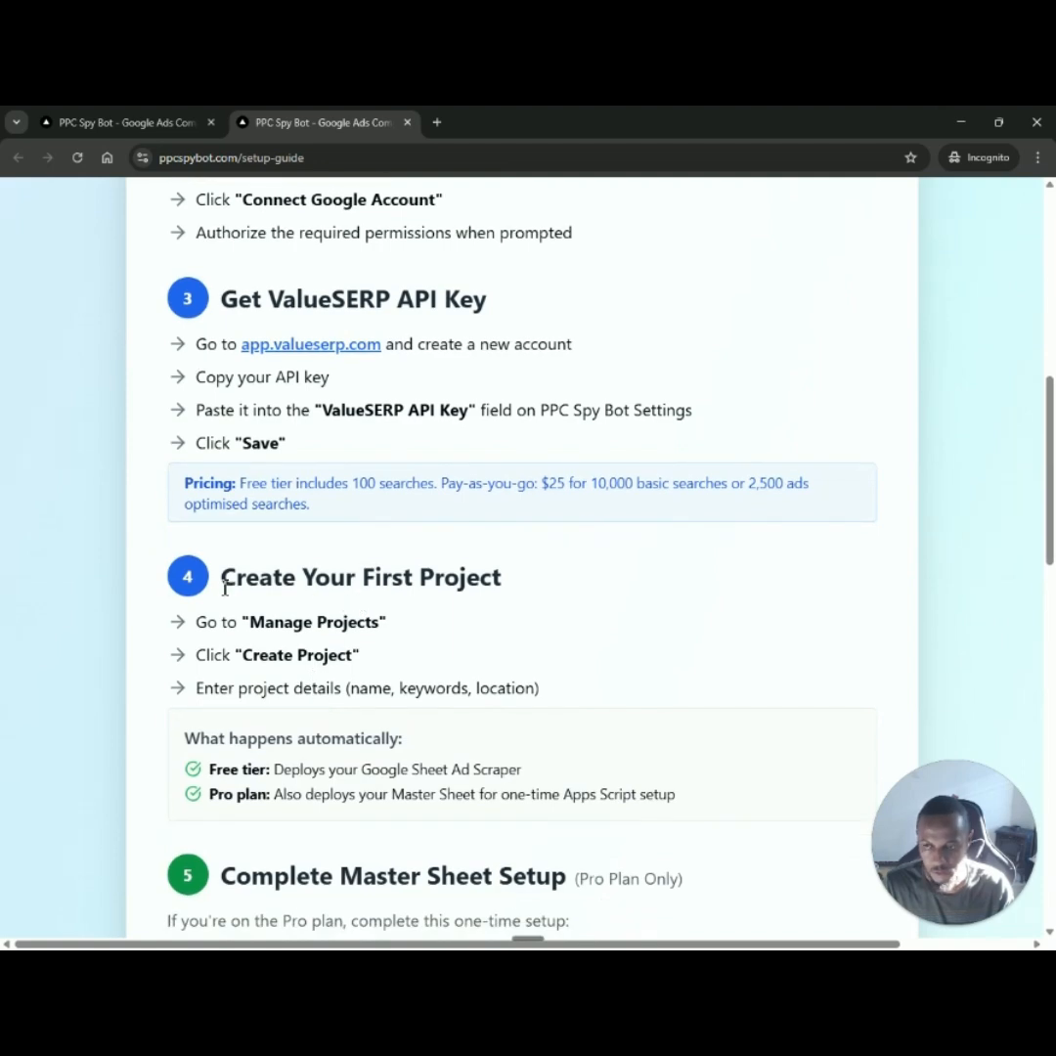
{"action": "left_click", "coordinate": [128, 121]}
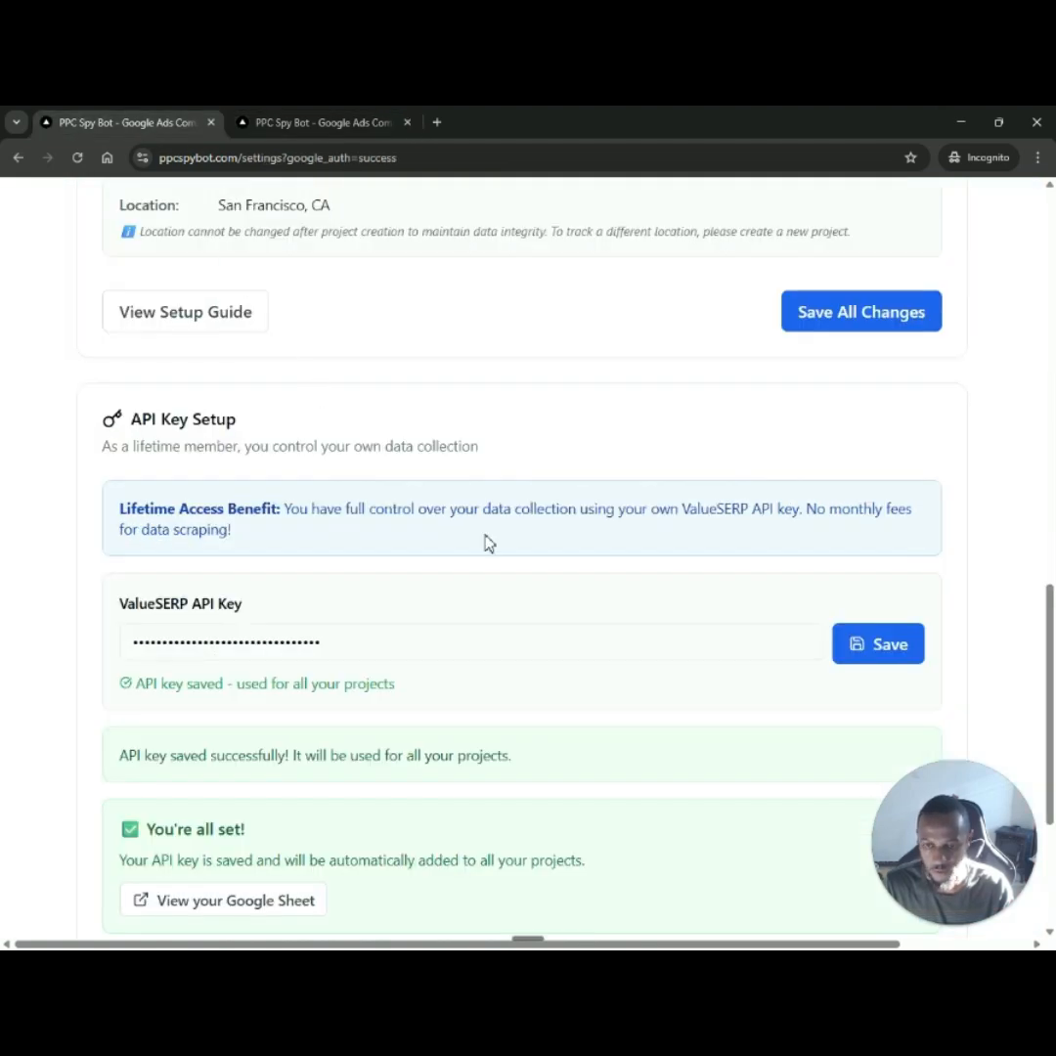
{"action": "scroll", "coordinate": [491, 548], "scroll_direction": "down", "scroll_amount": 3}
{"action": "left_click", "coordinate": [520, 860]}
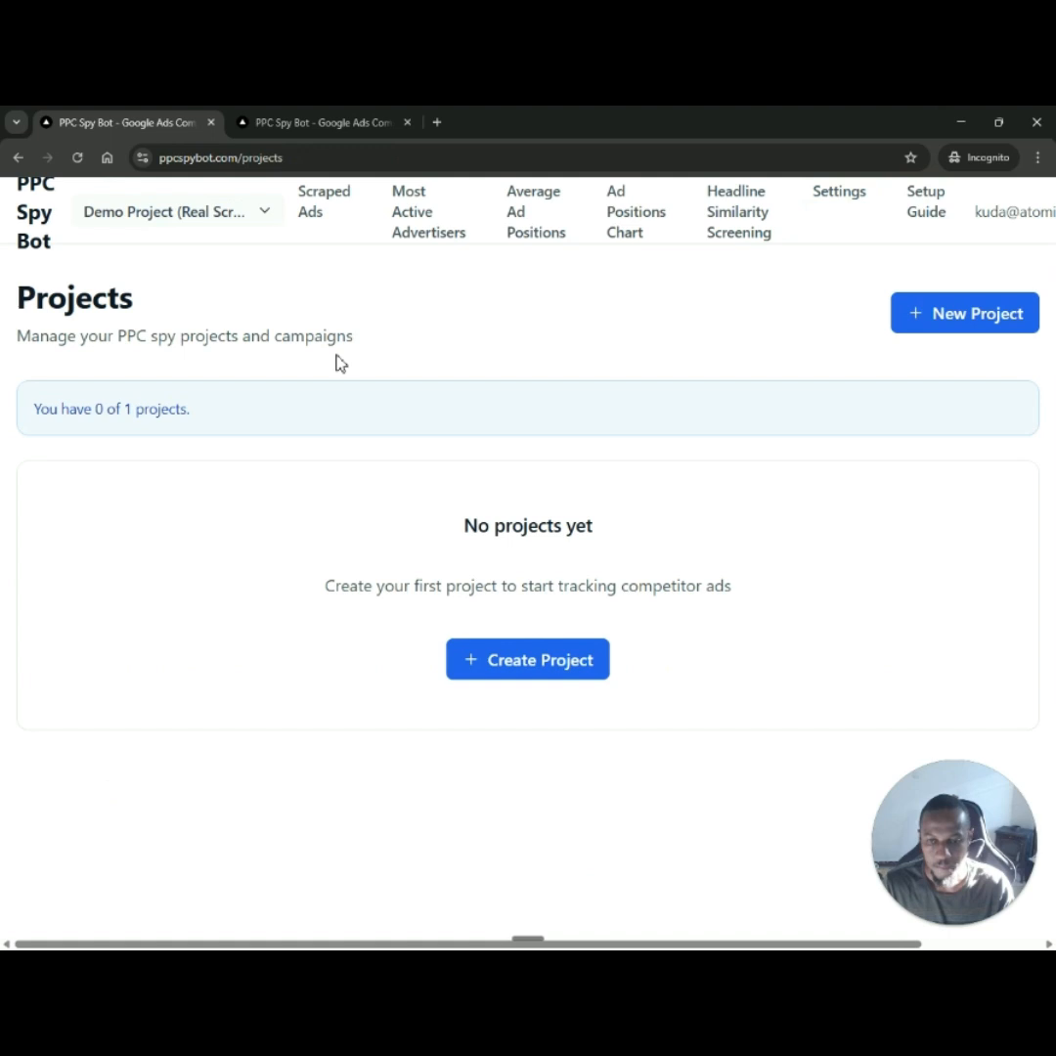
{"action": "left_click", "coordinate": [217, 219]}
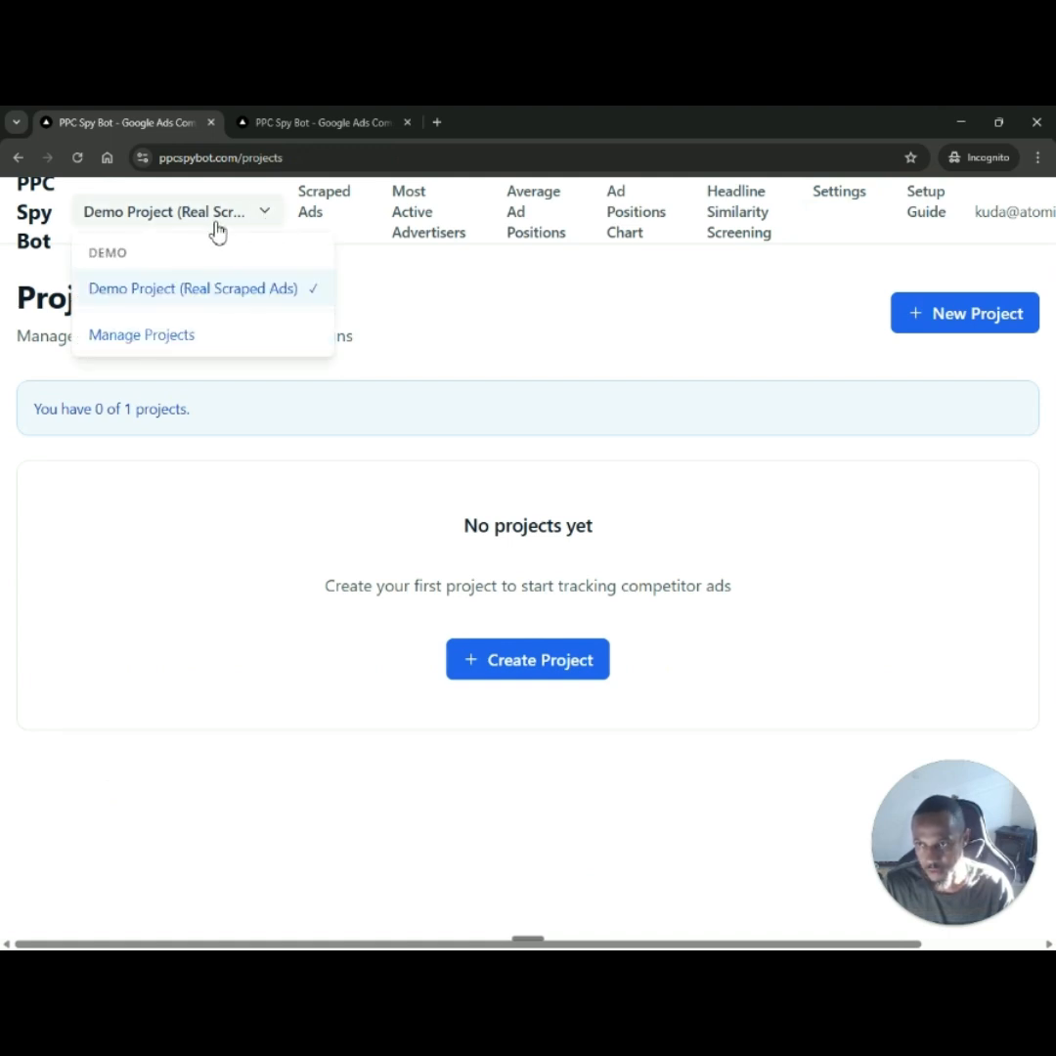
{"action": "left_click", "coordinate": [146, 337]}
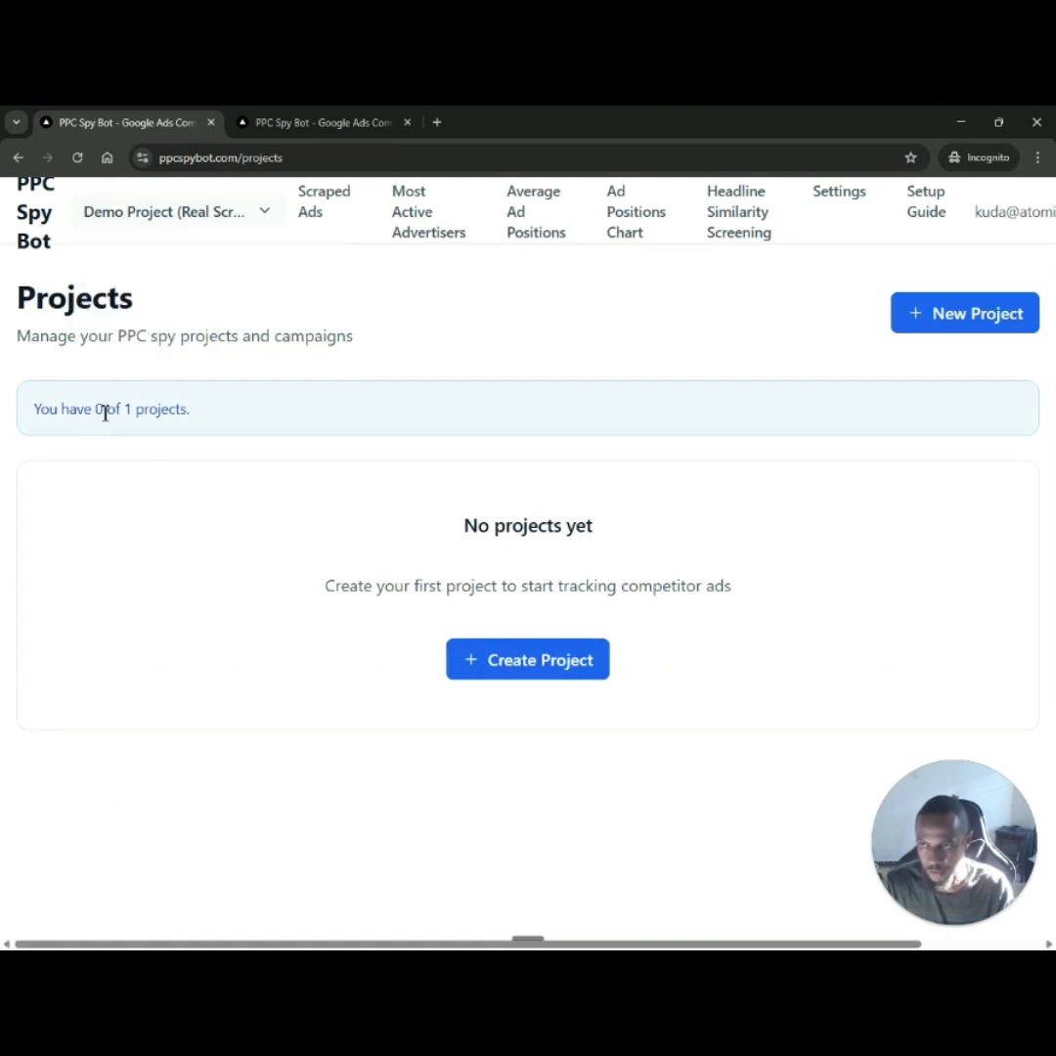
Start a new project named "Corporate Tax Filing - London,England,United Kingdom" and continue to its keywords configuration.
{"action": "left_click", "coordinate": [537, 662]}
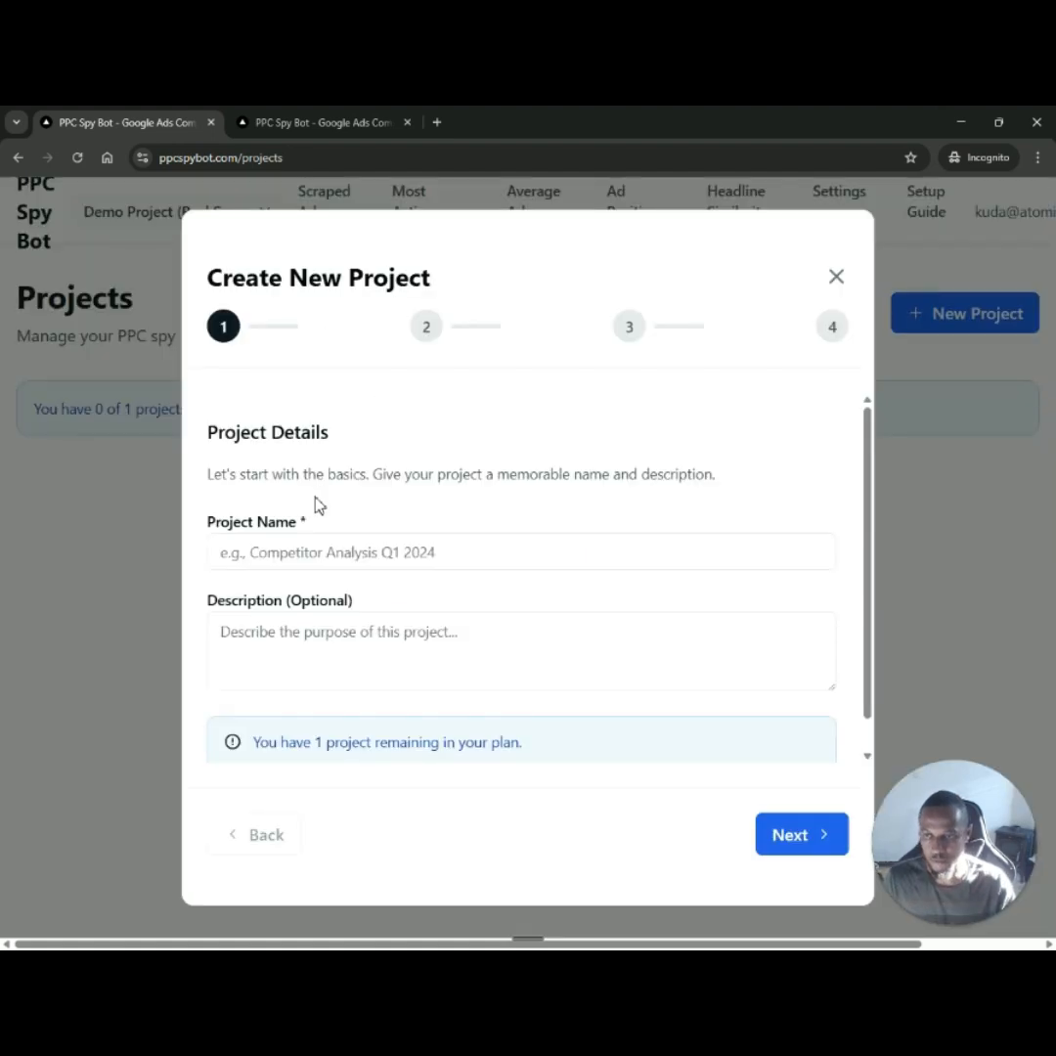
{"action": "left_click", "coordinate": [301, 549]}
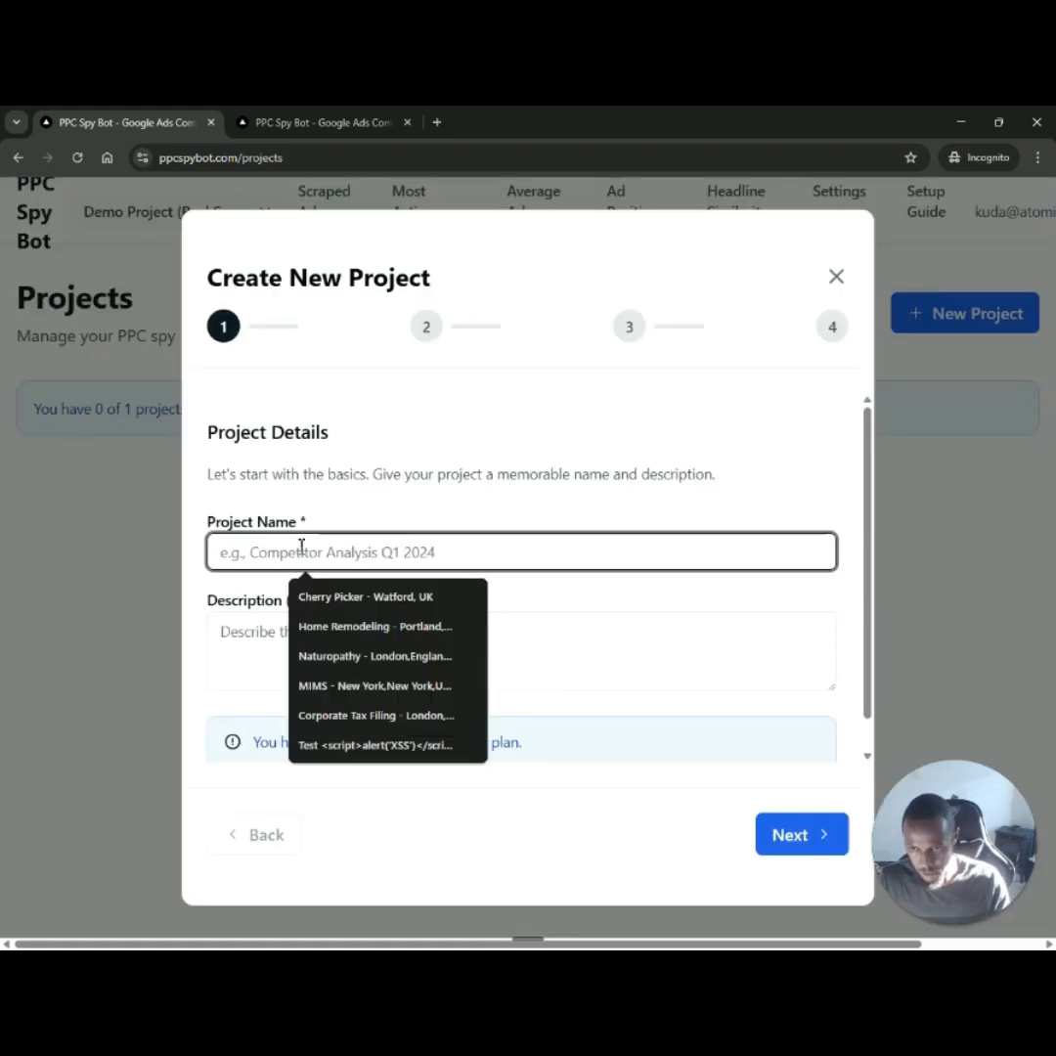
{"action": "left_click", "coordinate": [432, 717]}
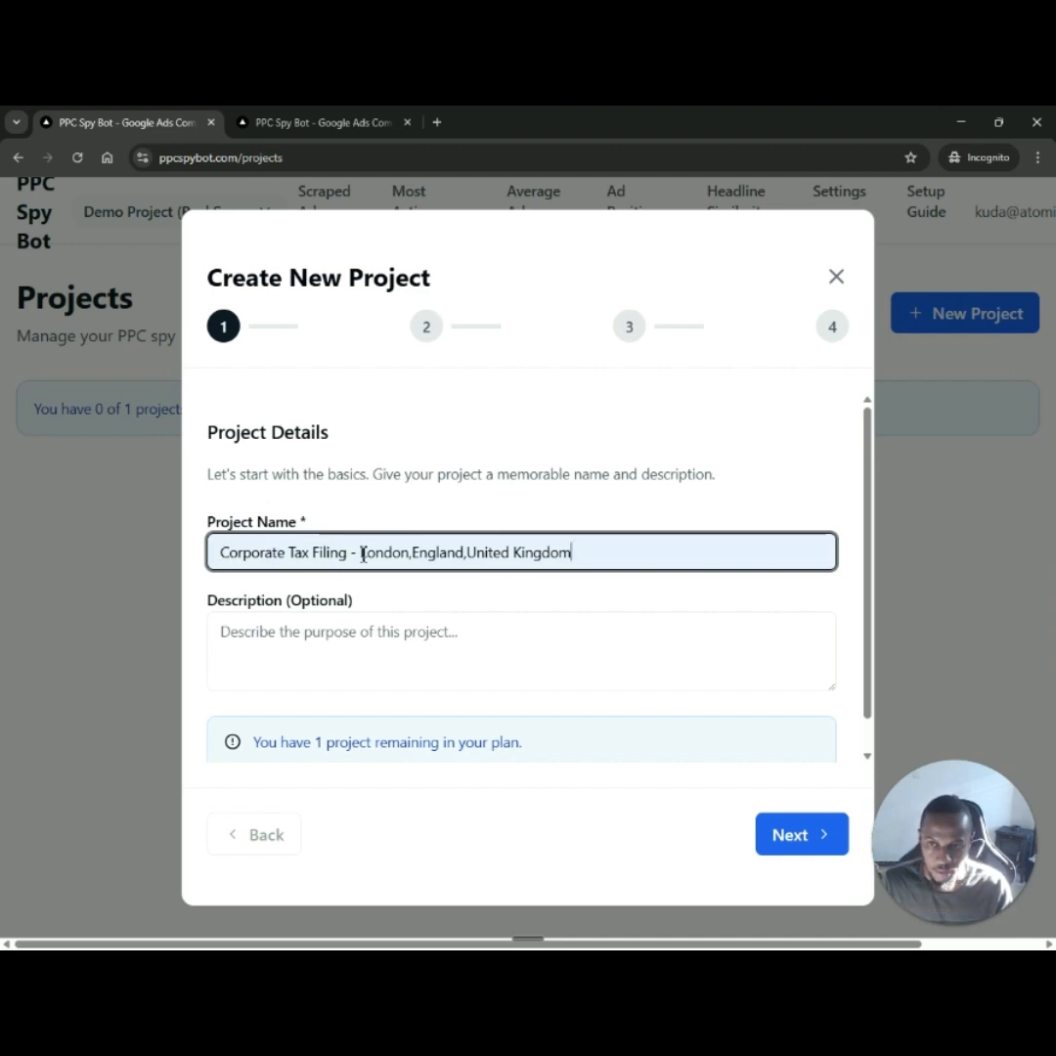
{"action": "left_click_drag", "start_coordinate": [360, 553], "coordinate": [576, 553]}
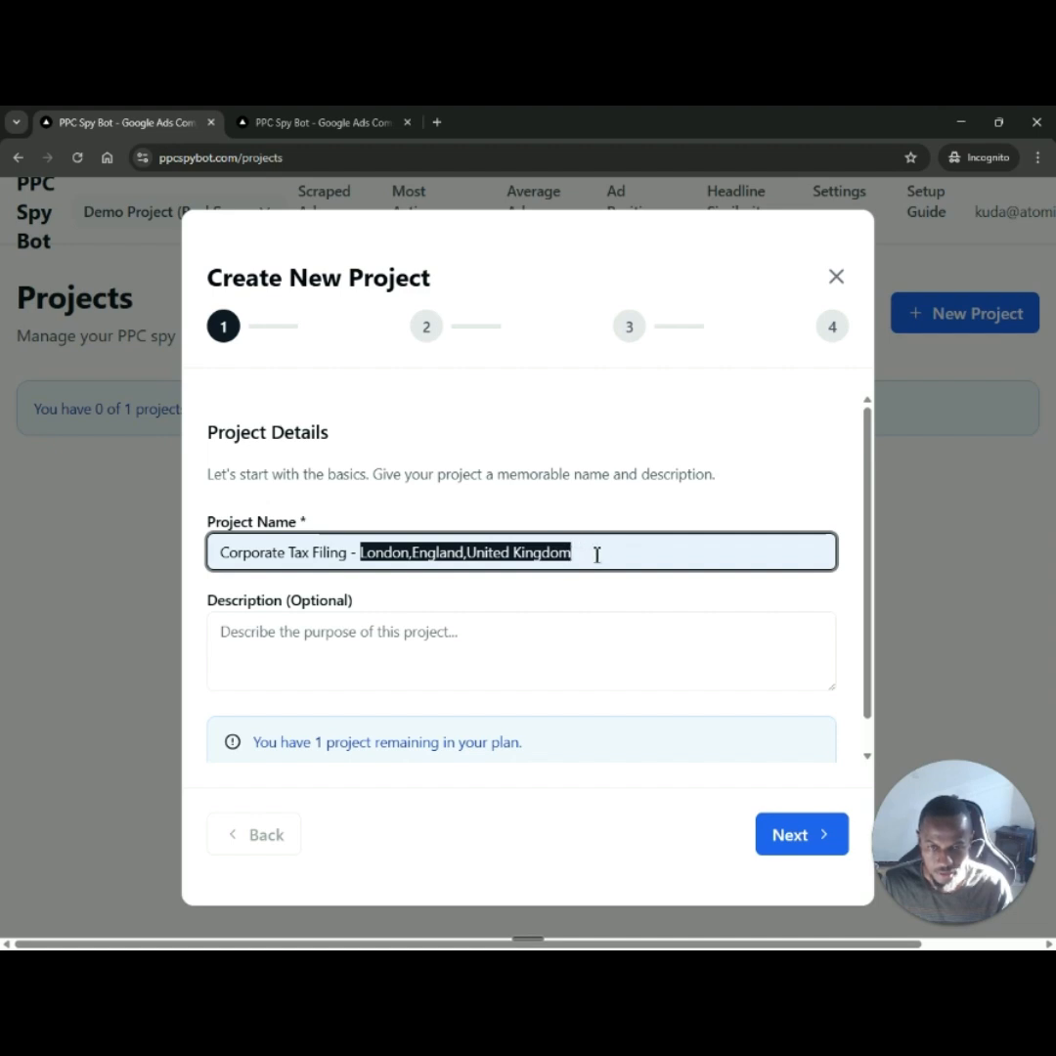
{"action": "left_click", "coordinate": [597, 555]}
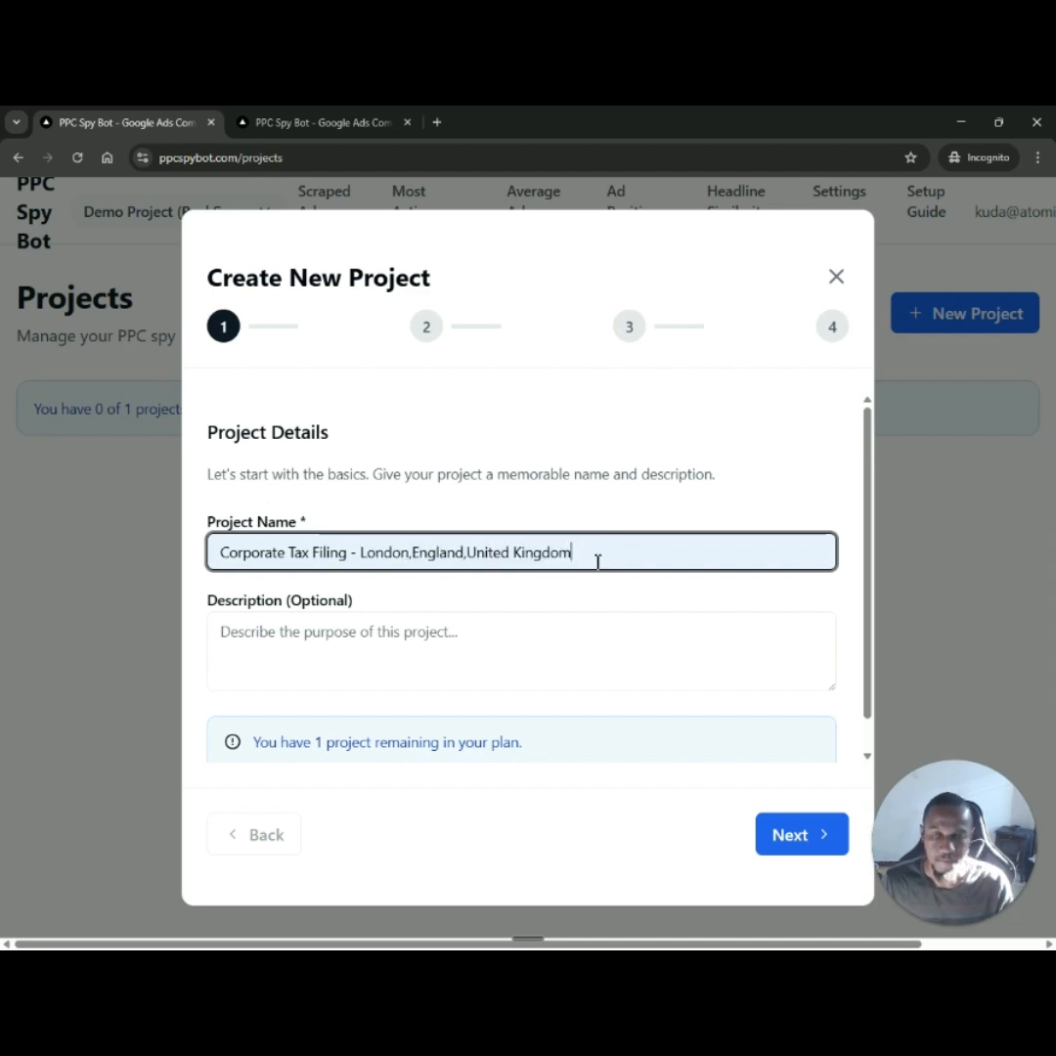
{"action": "left_click", "coordinate": [767, 834]}
Add the keywords "file ct600 online" and "file micro account online" to the project and continue to the location settings.
{"action": "left_click", "coordinate": [290, 554]}
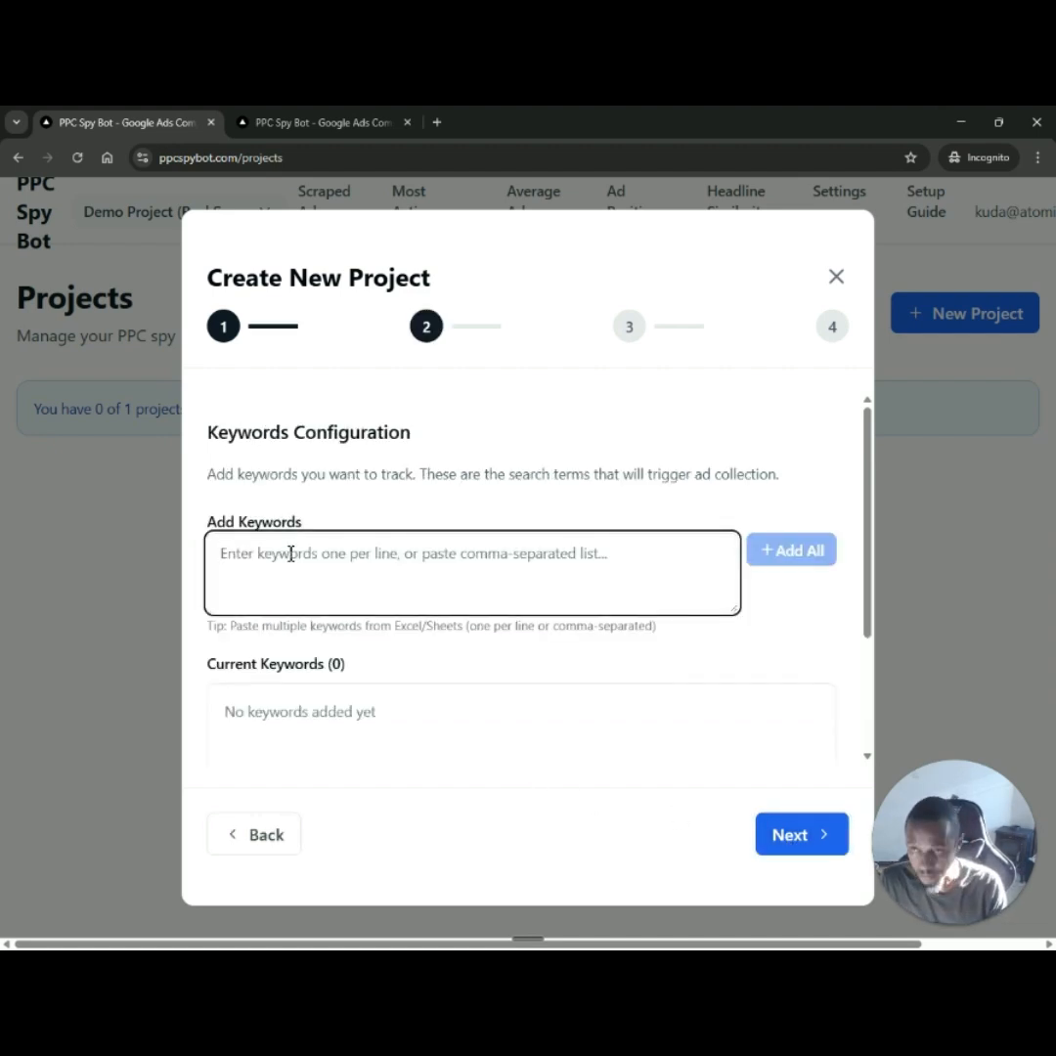
{"action": "type", "text": "file ct"}
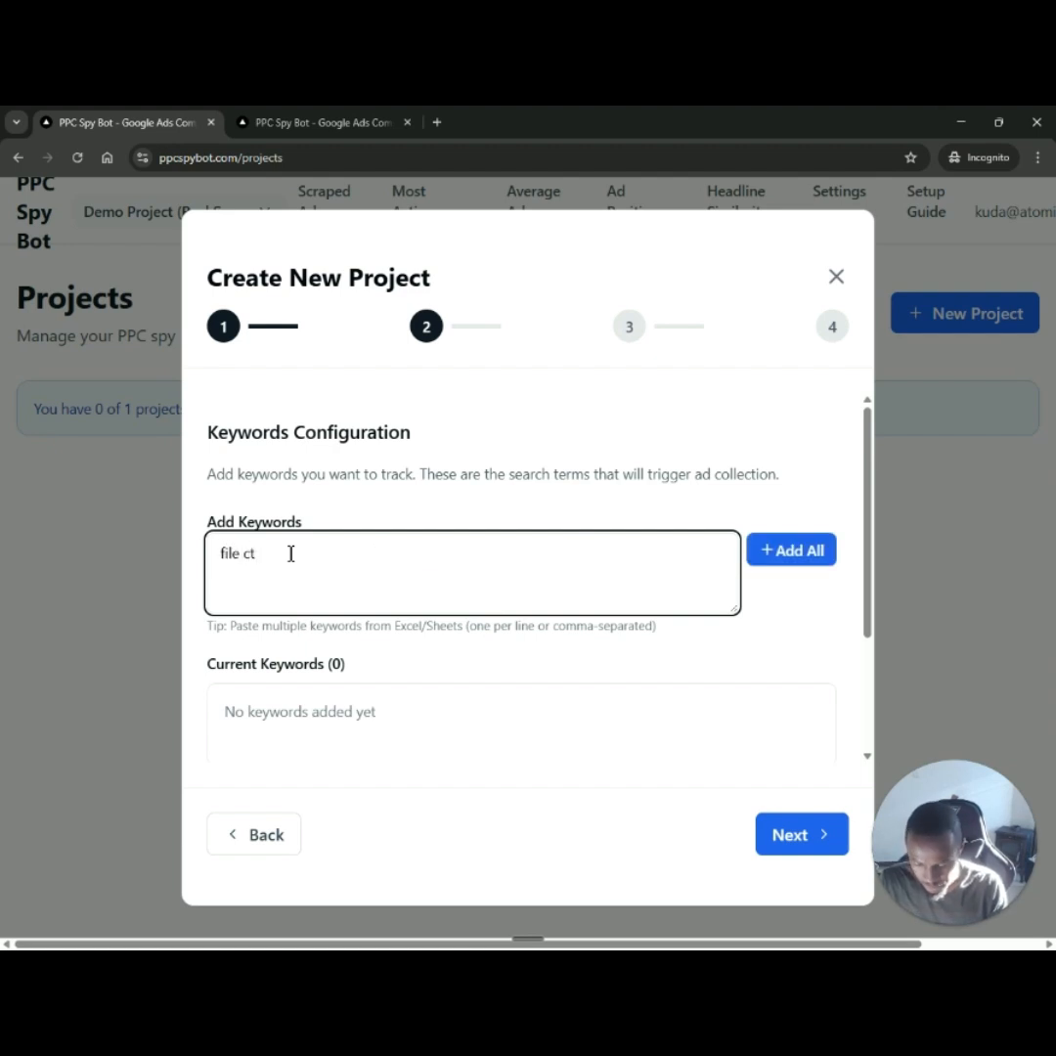
{"action": "type", "text": "600 online"}
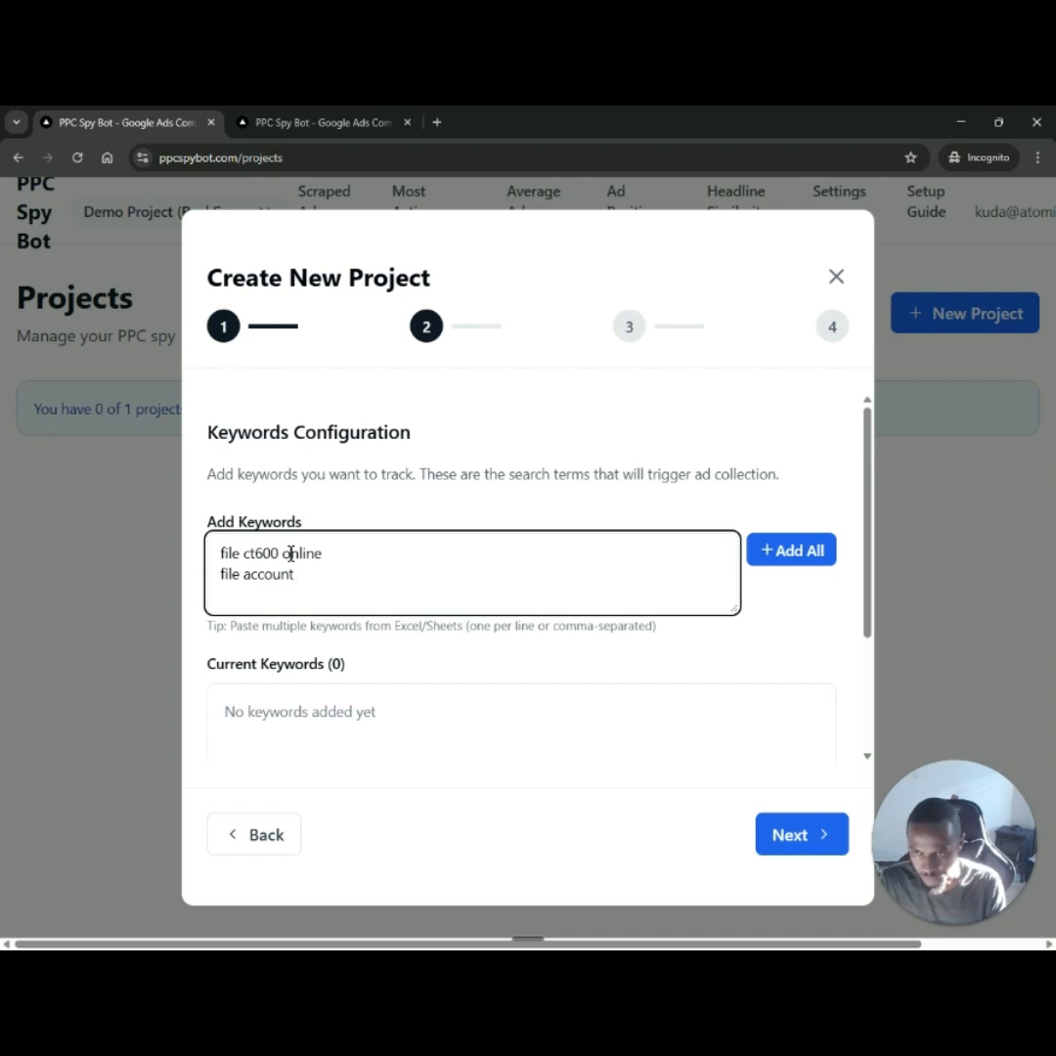
{"action": "type", "text": "micro 1"}
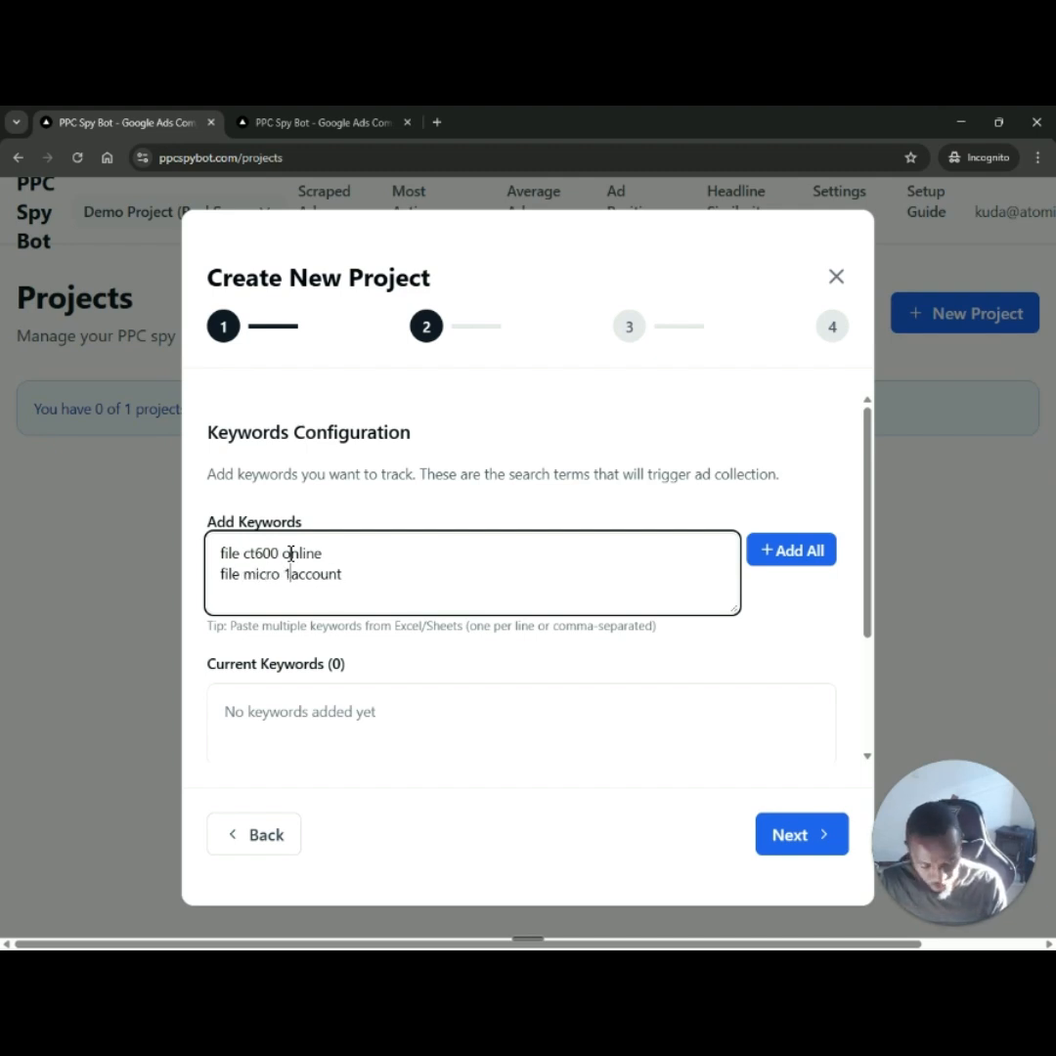
{"action": "key", "text": "BackSpace"}
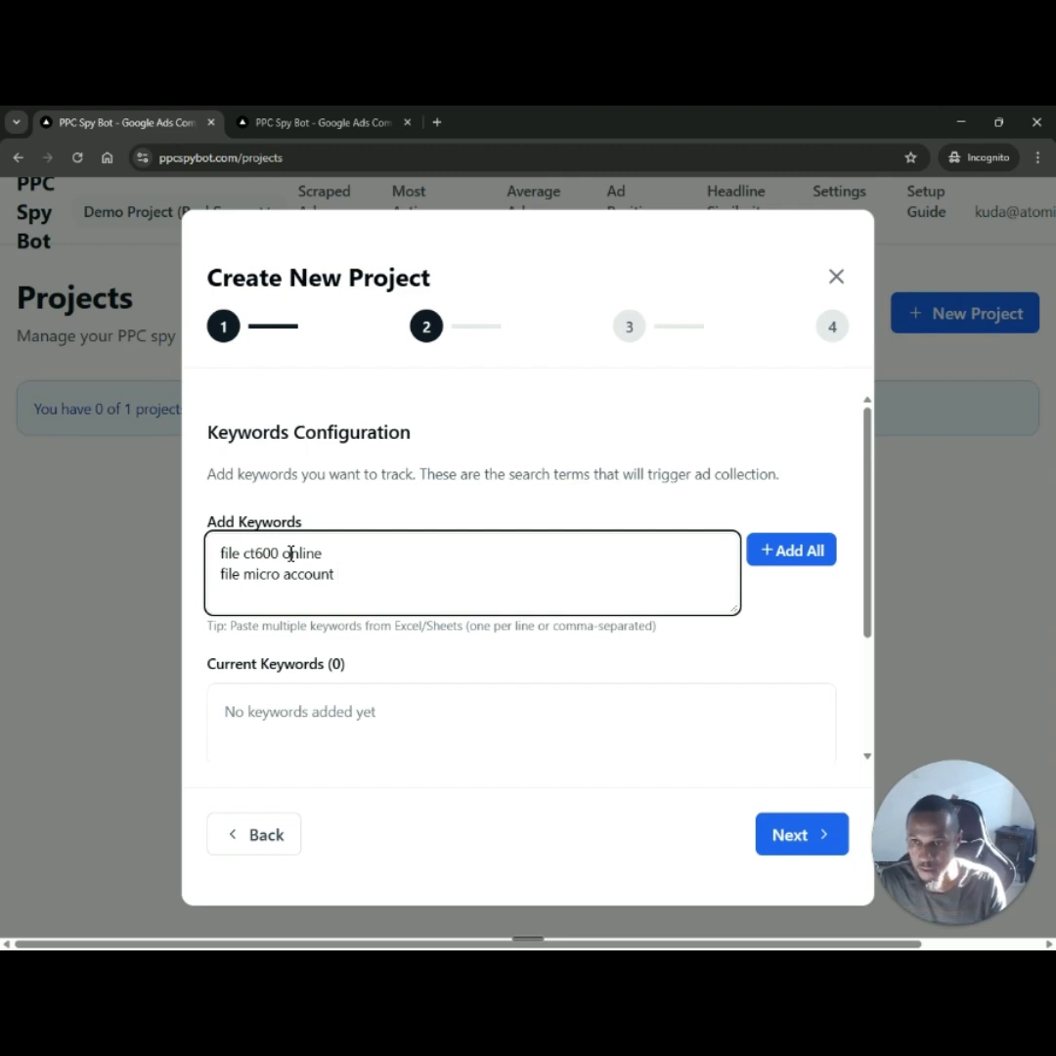
{"action": "key", "text": "End"}
{"action": "type", "text": "online"}
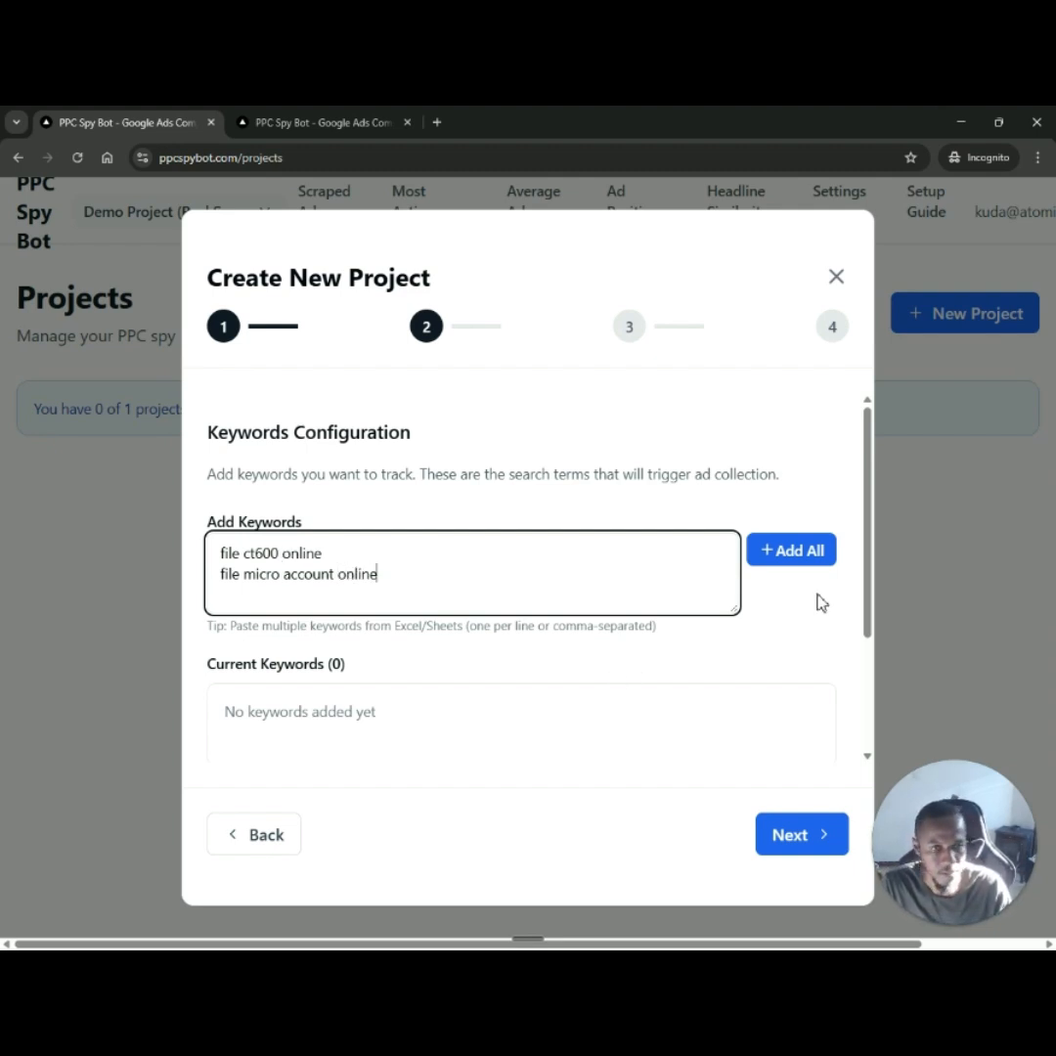
{"action": "left_click", "coordinate": [783, 553]}
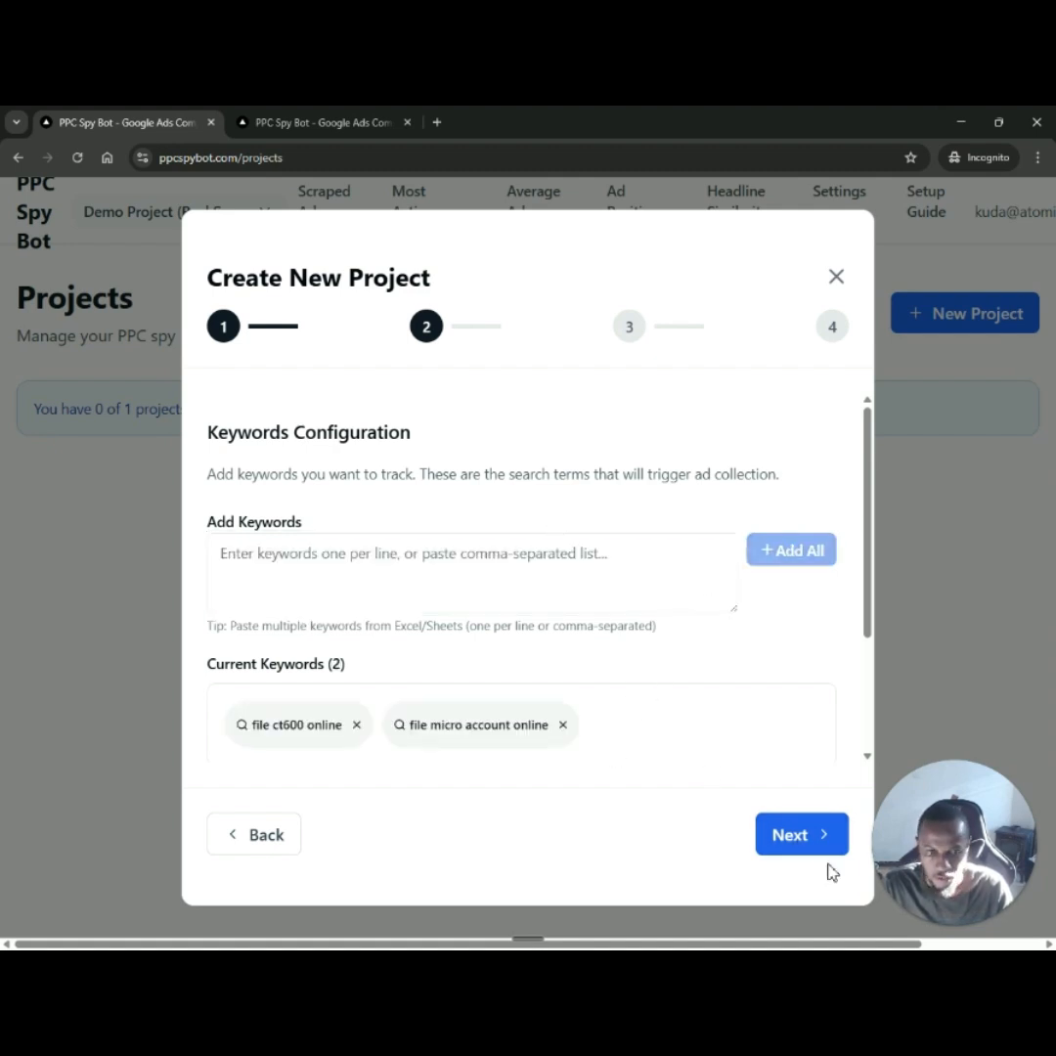
{"action": "left_click", "coordinate": [799, 841]}
Set the project's target location to "London,England,United Kingdom".
{"action": "left_click", "coordinate": [364, 559]}
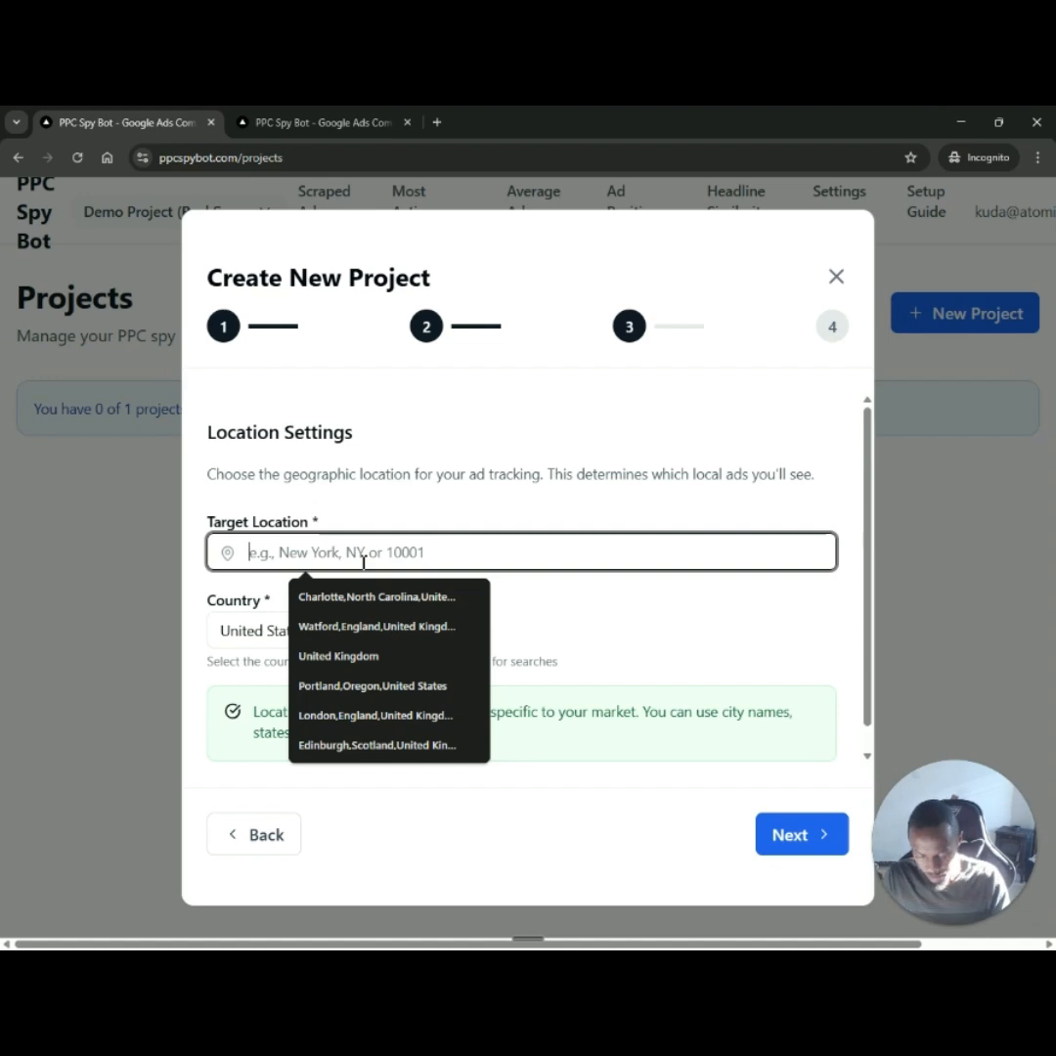
{"action": "type", "text": "London,England,United Kingdom"}
{"action": "left_click", "coordinate": [370, 597]}
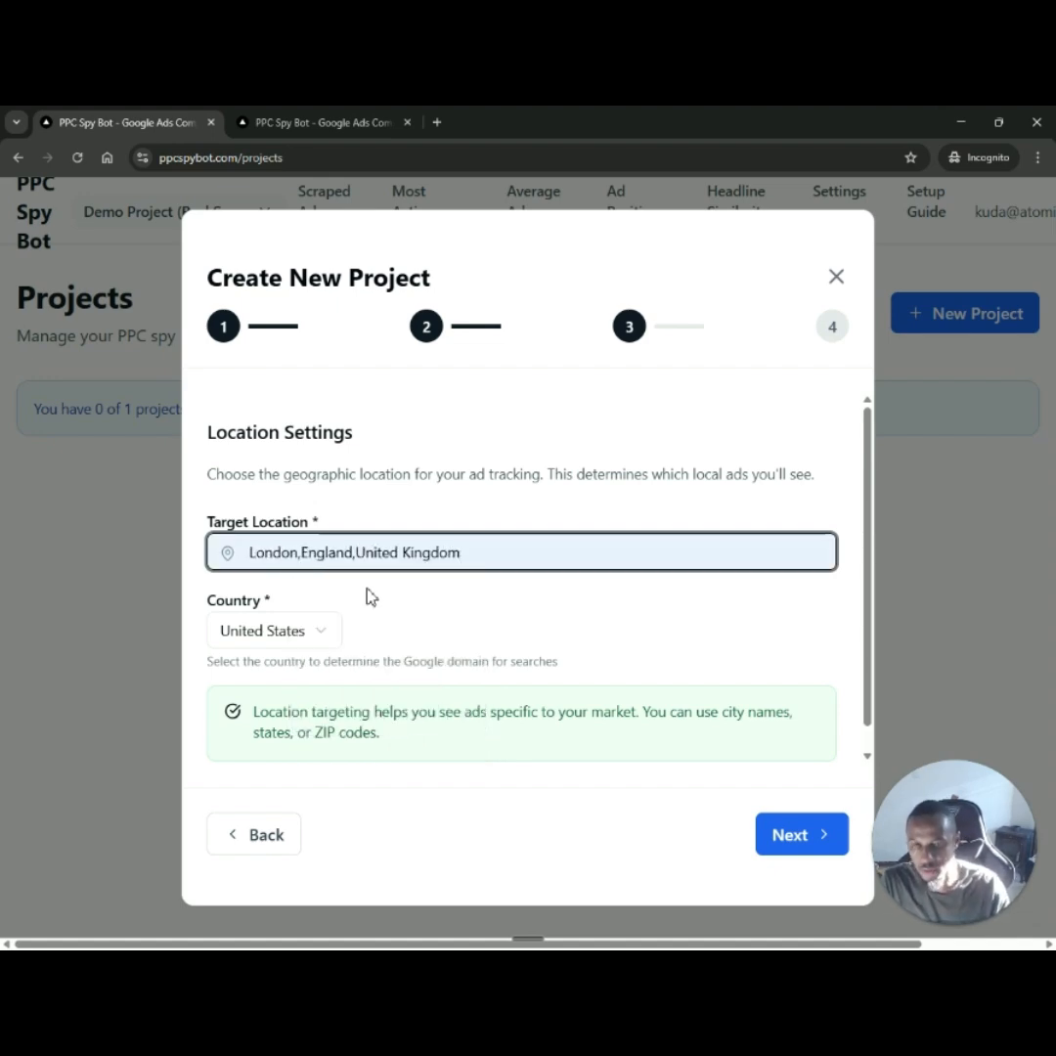
{"action": "left_click", "coordinate": [299, 554]}
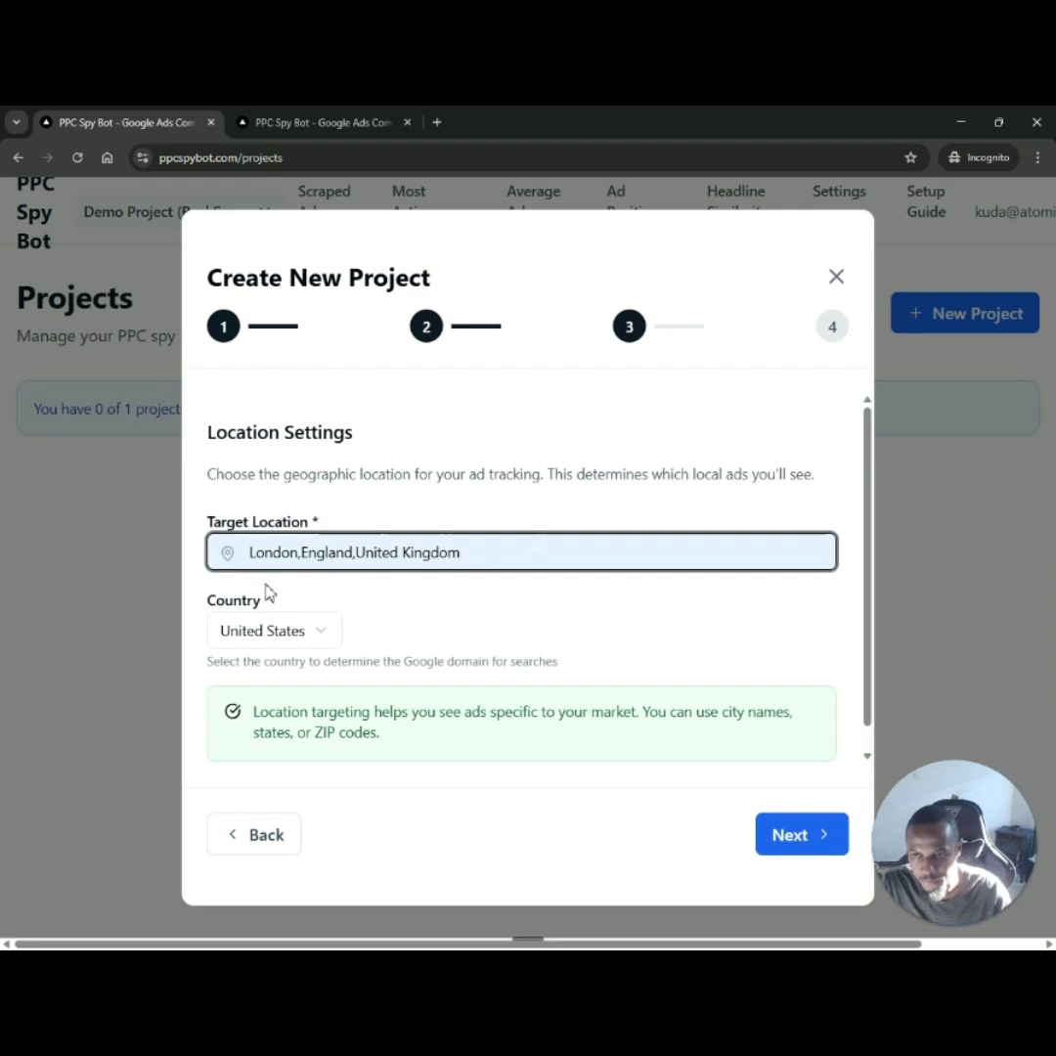
{"action": "left_click_drag", "start_coordinate": [252, 553], "coordinate": [462, 553]}
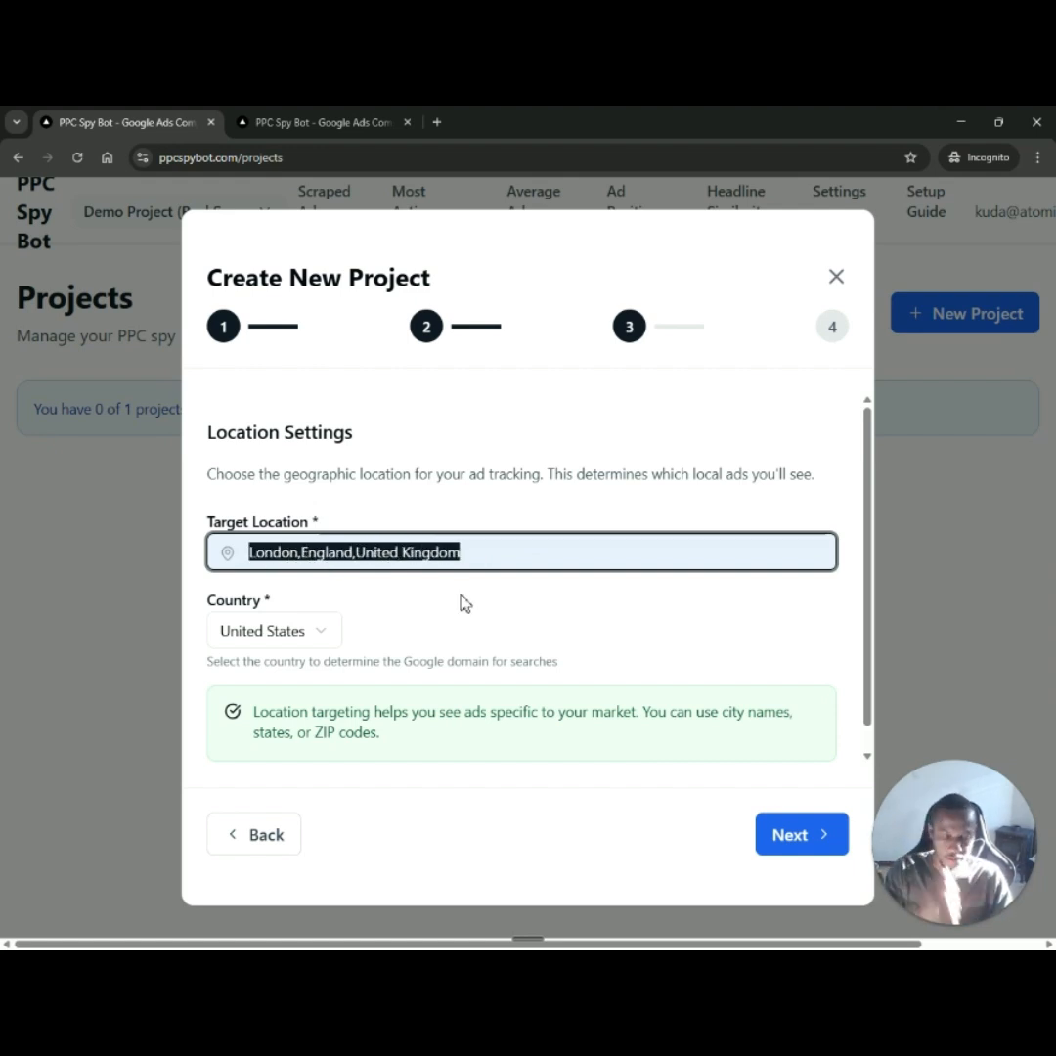
{"action": "left_click", "coordinate": [483, 556]}
Set the country to United Kingdom, review the project summary and create the project.
{"action": "left_click", "coordinate": [298, 633]}
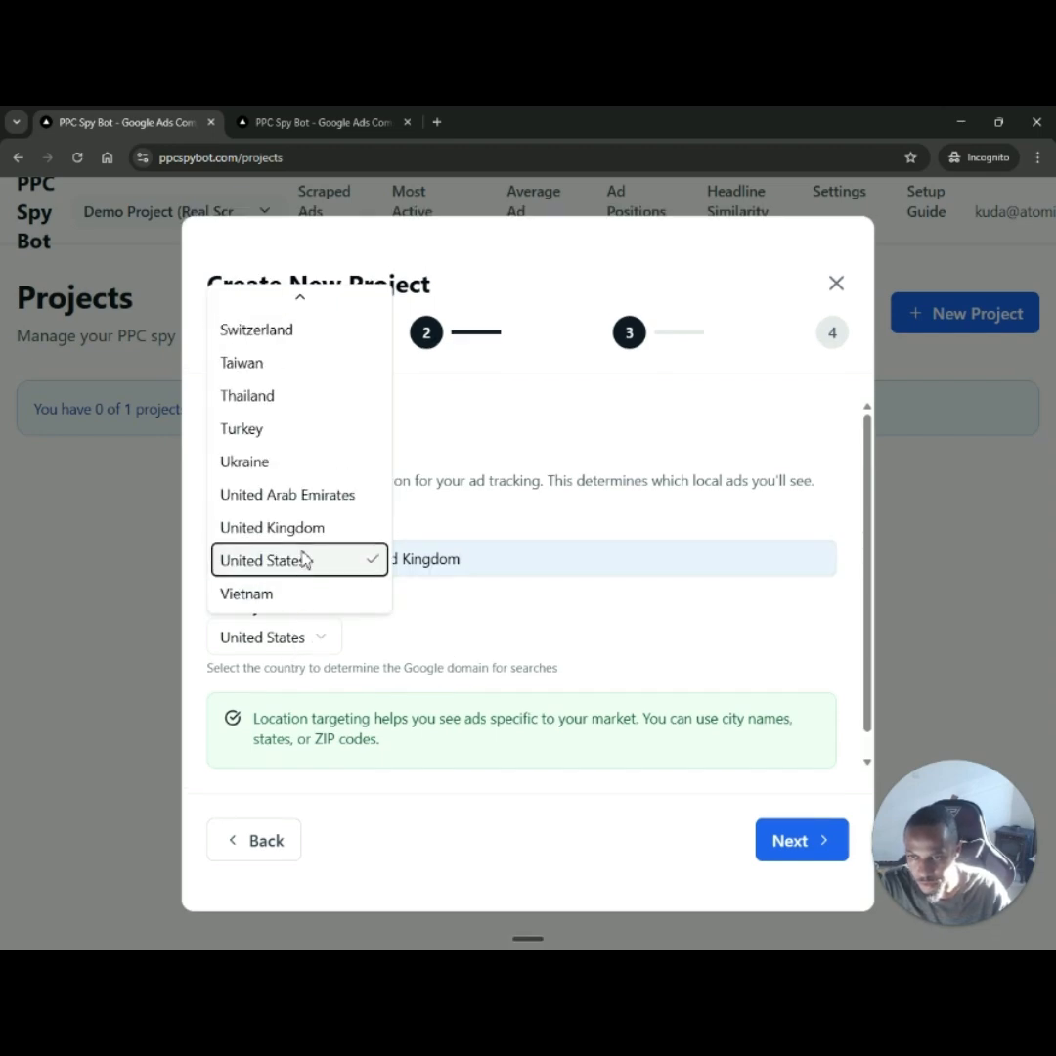
{"action": "left_click", "coordinate": [279, 526]}
{"action": "left_click", "coordinate": [820, 831]}
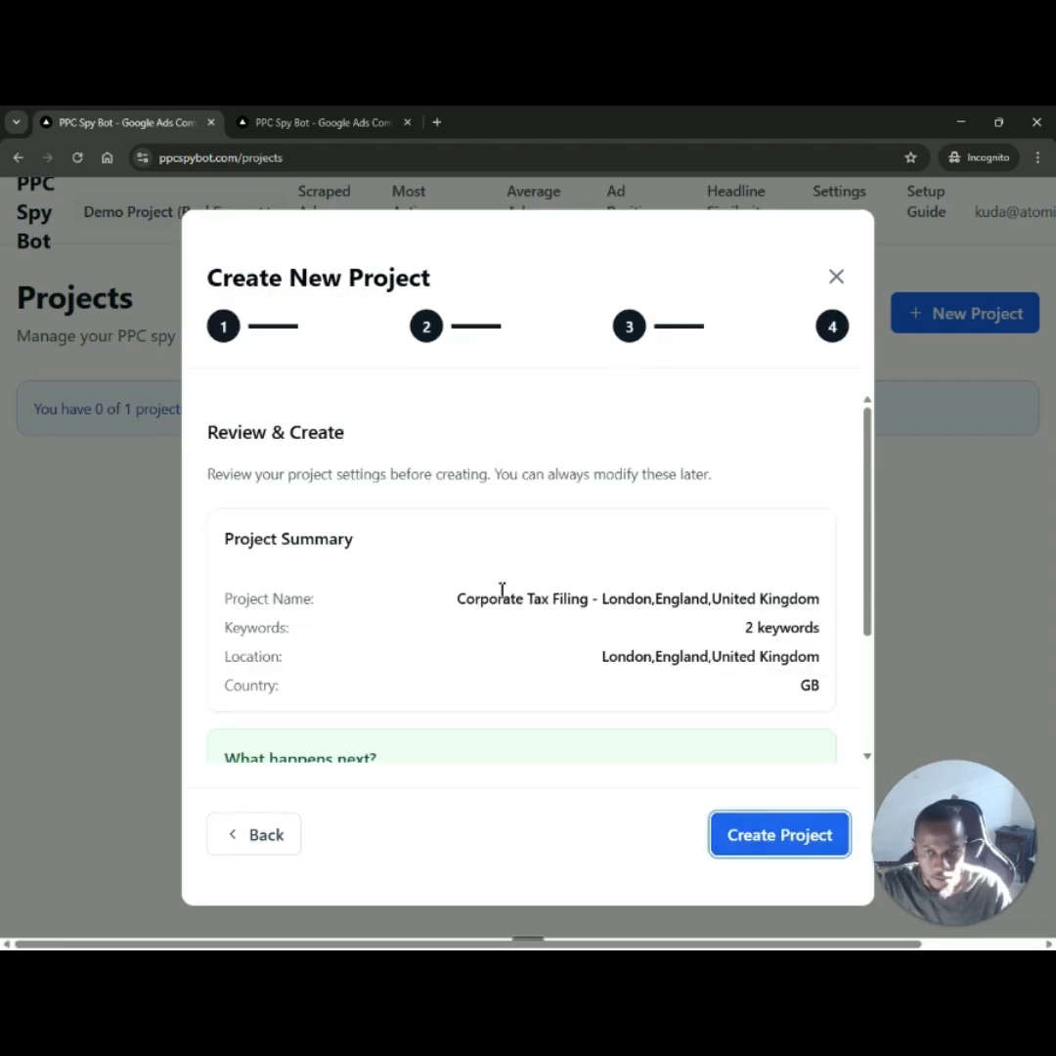
{"action": "scroll", "coordinate": [712, 547], "scroll_direction": "down", "scroll_amount": 3}
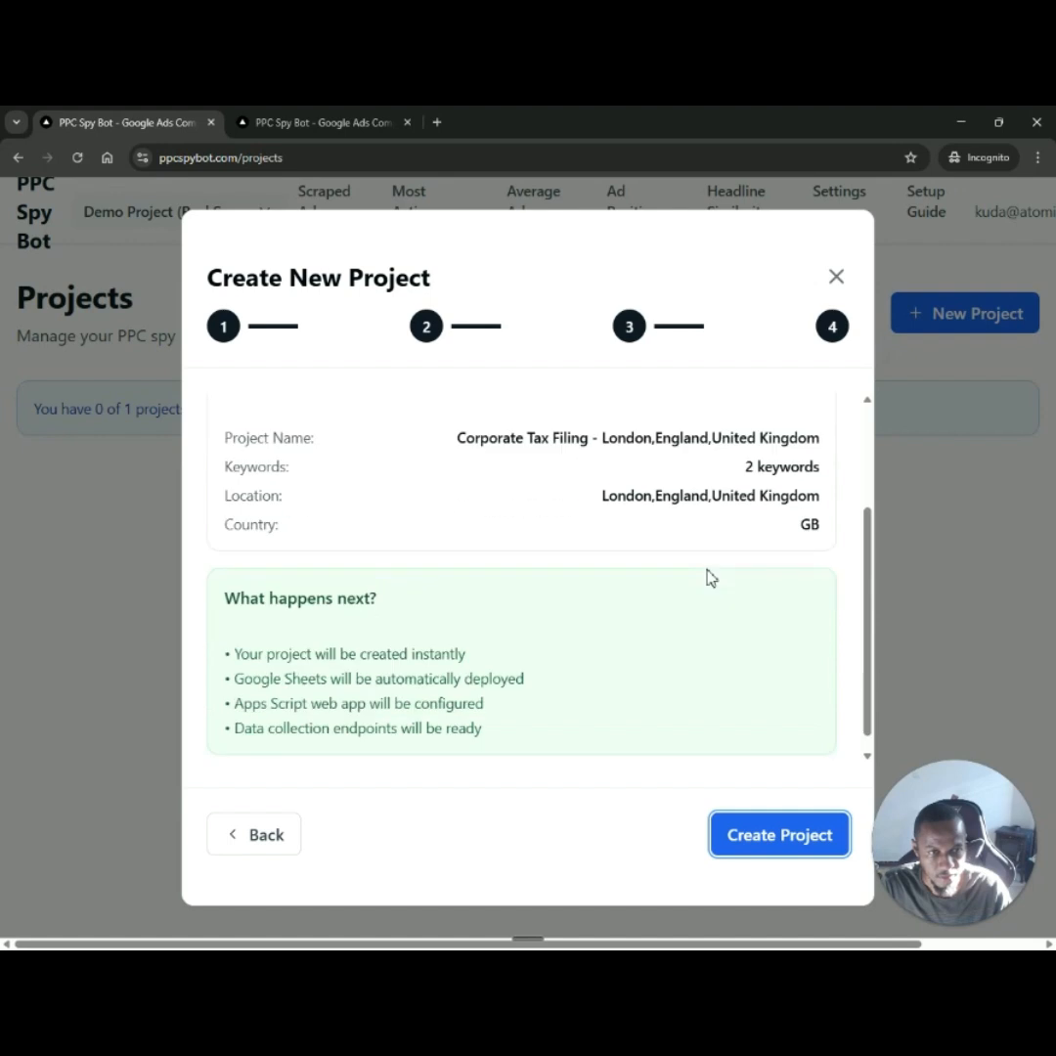
{"action": "left_click", "coordinate": [778, 841]}
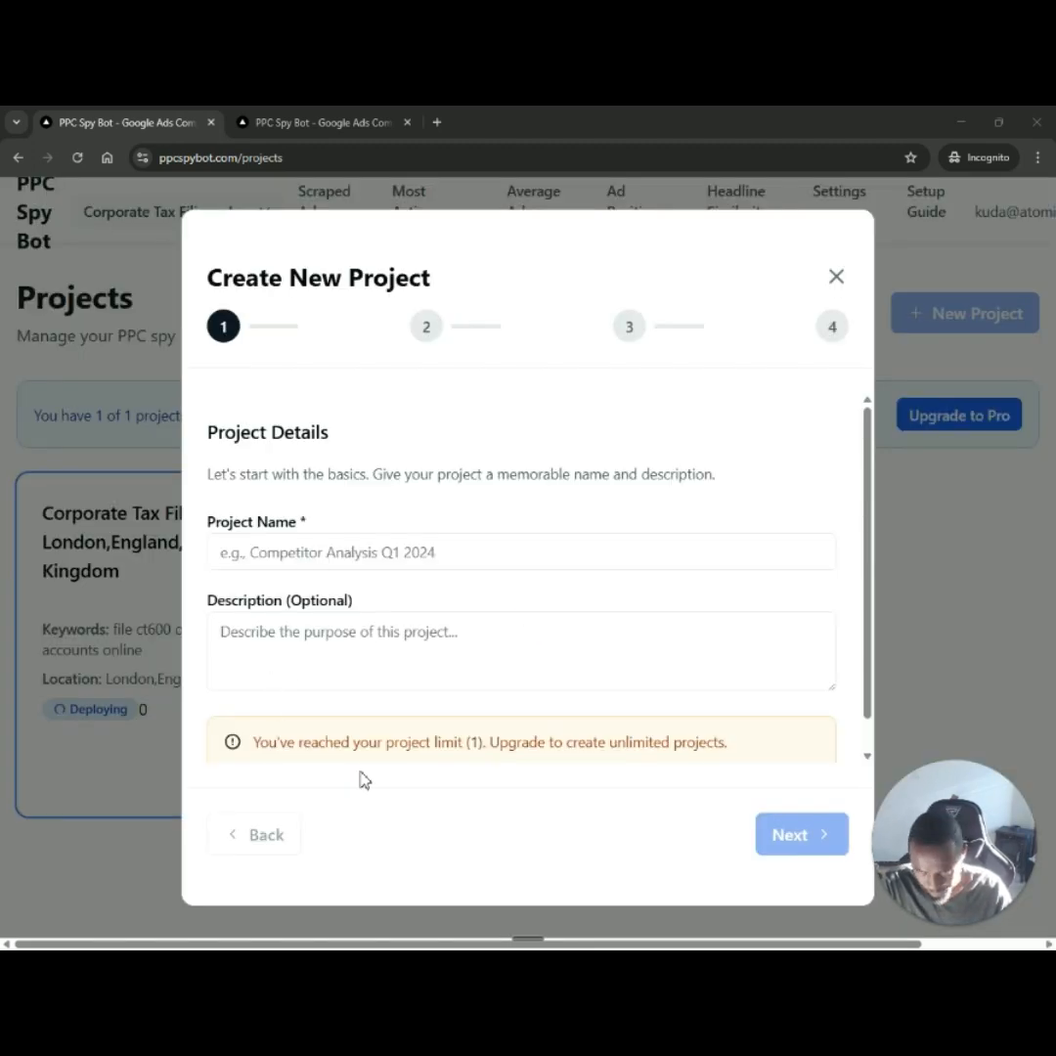
Read the project limit notice and check the subscription and Google account connection in the settings.
{"action": "left_click_drag", "start_coordinate": [257, 743], "coordinate": [749, 750]}
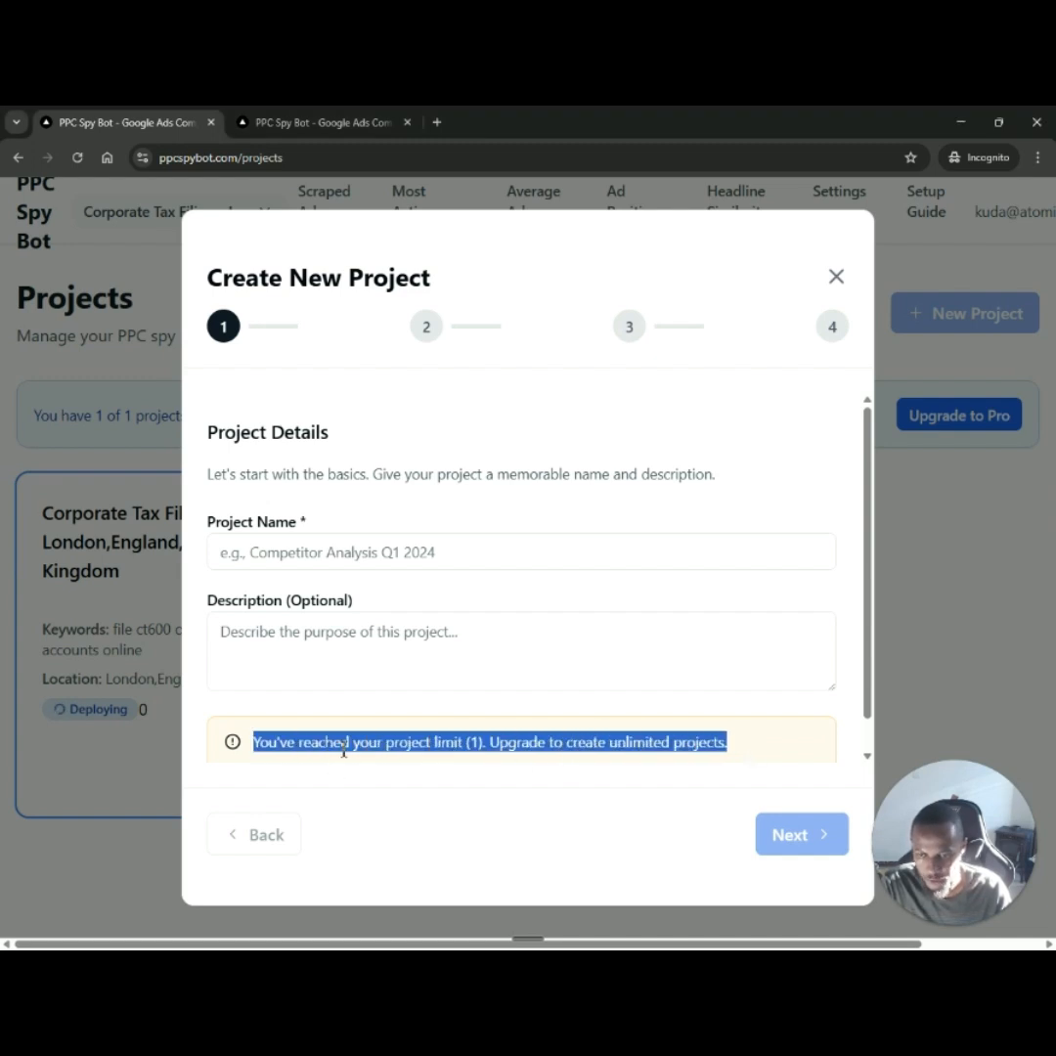
{"action": "left_click", "coordinate": [477, 740]}
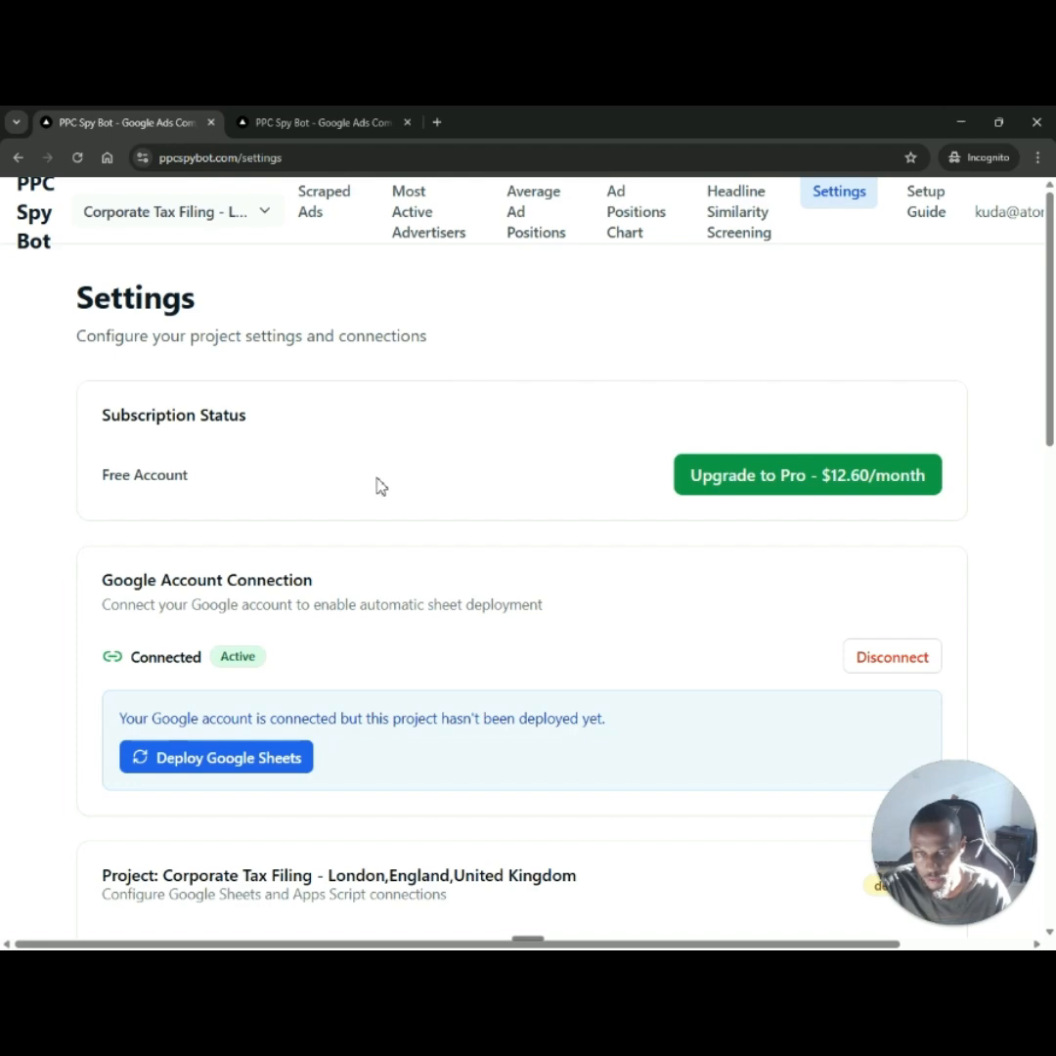
{"action": "scroll", "coordinate": [380, 486], "scroll_direction": "down", "scroll_amount": 2}
{"action": "scroll", "coordinate": [377, 486], "scroll_direction": "up", "scroll_amount": 2}
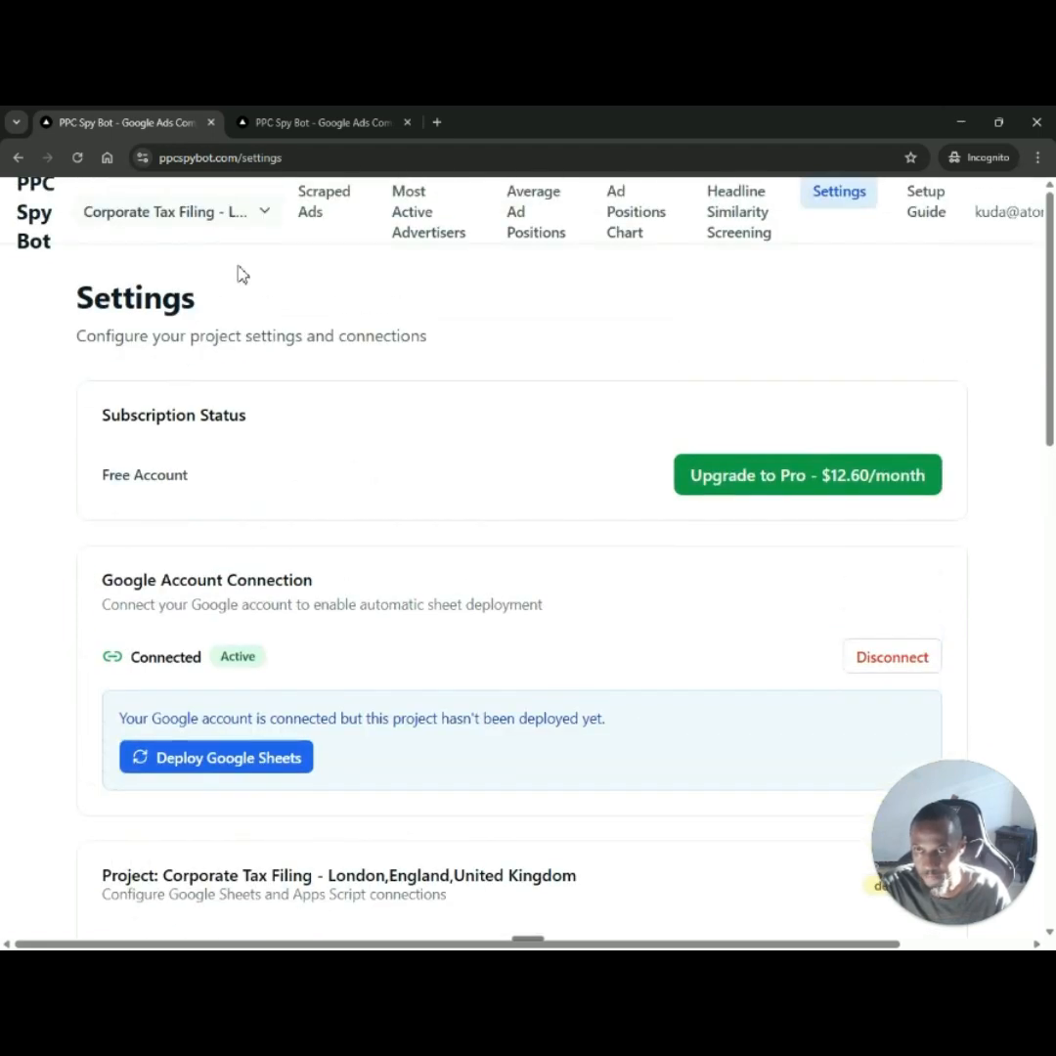
Return to the project management page and open the Corporate Tax Filing project's Google Sheet.
{"action": "left_click", "coordinate": [250, 227]}
{"action": "left_click", "coordinate": [176, 416]}
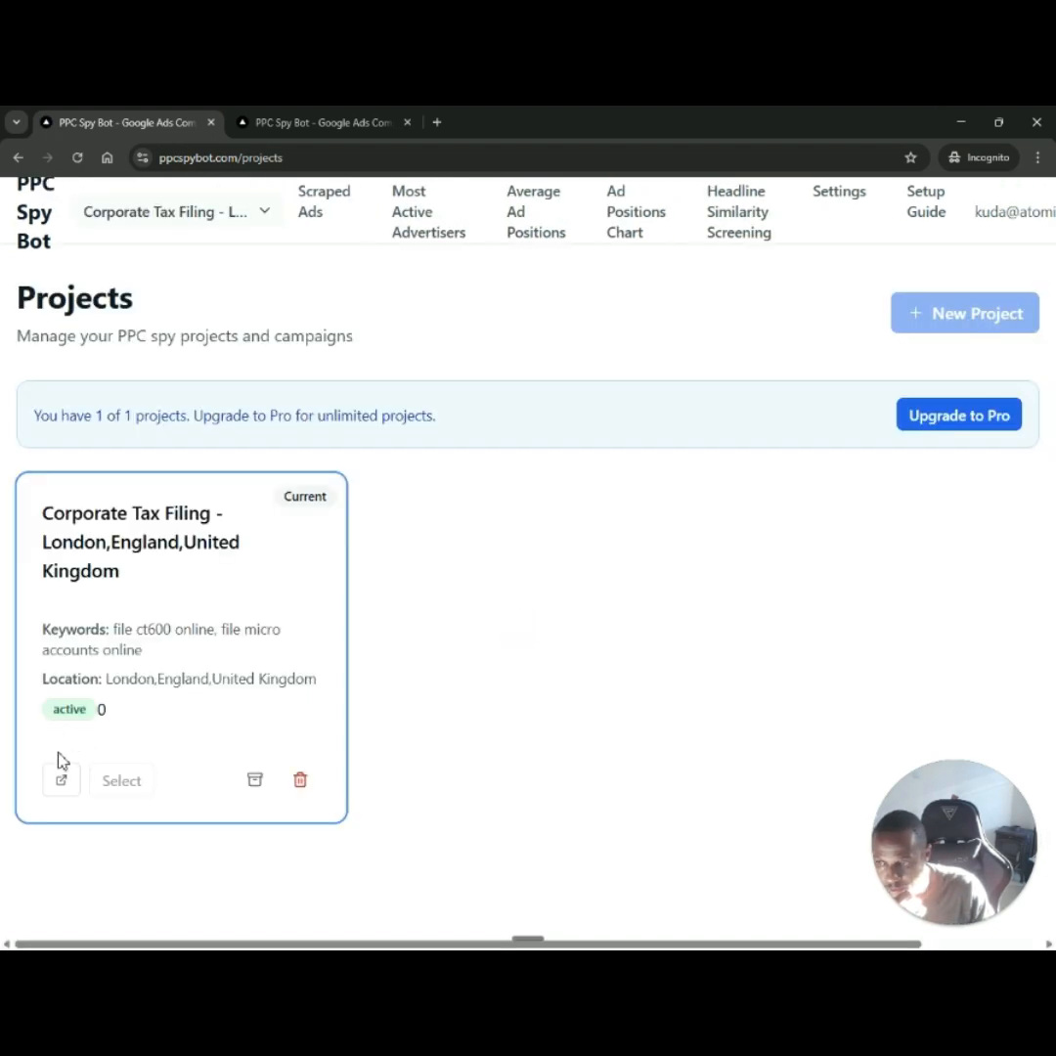
{"action": "left_click", "coordinate": [62, 782]}
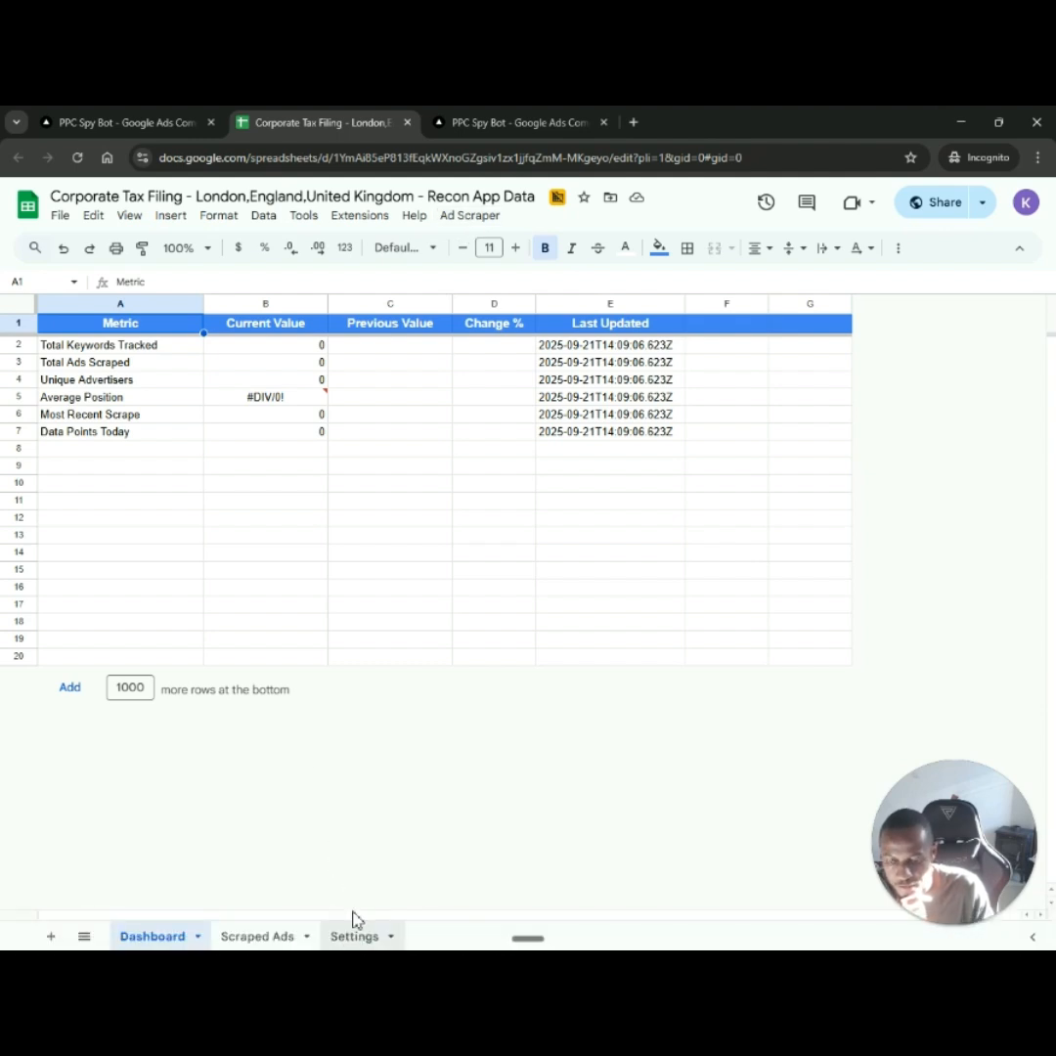
Run the ad scraper immediately from the spreadsheet and authorize its script with the connected Google account, granting all requested permissions.
{"action": "left_click", "coordinate": [469, 215]}
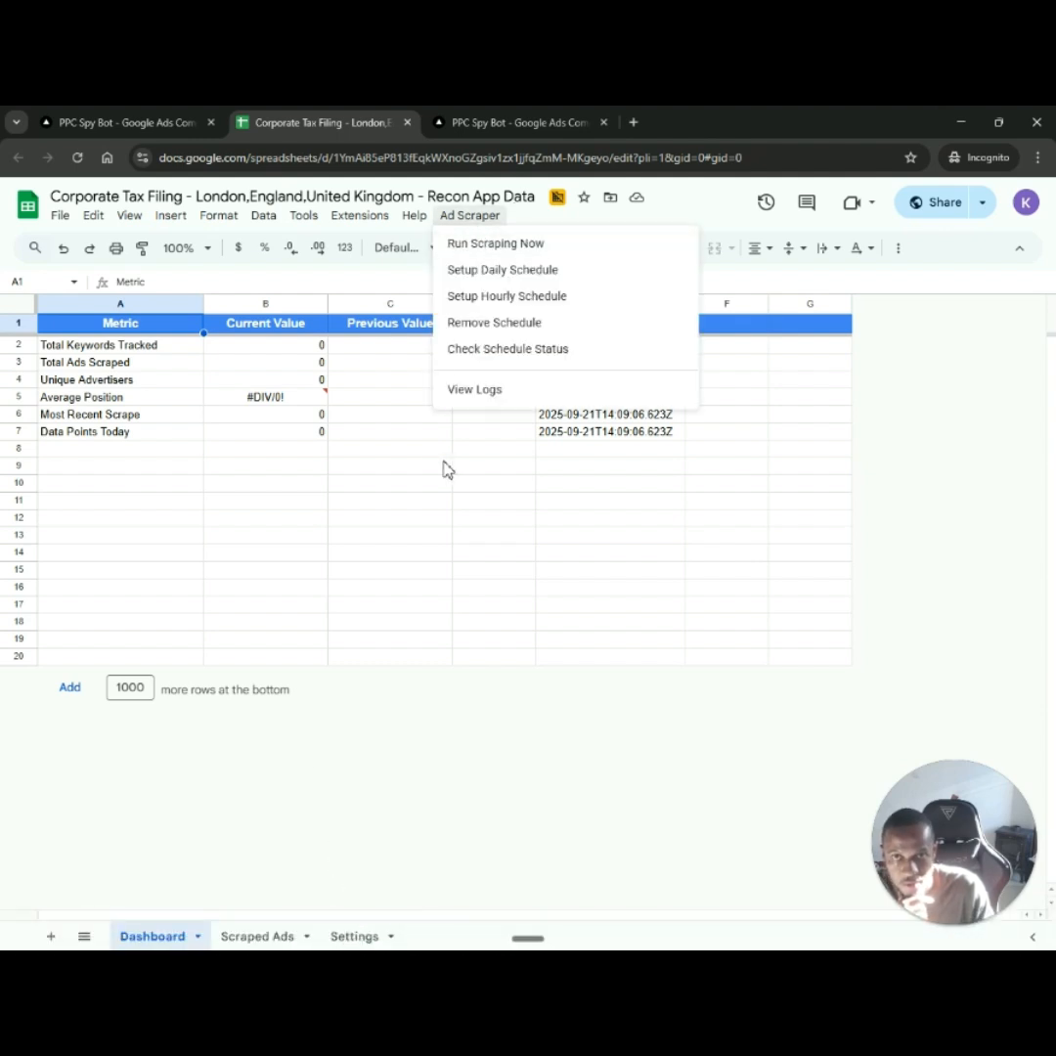
{"action": "left_click", "coordinate": [531, 246]}
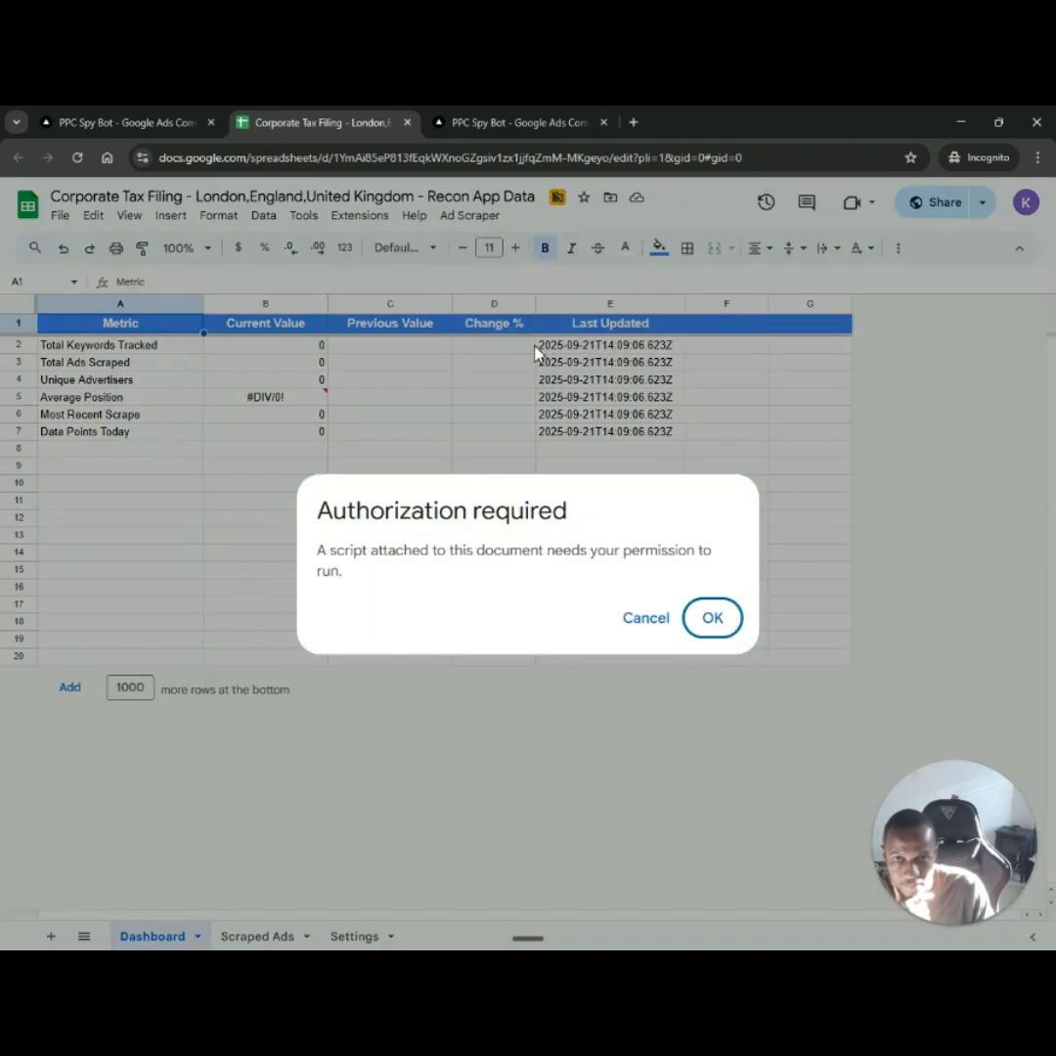
{"action": "left_click", "coordinate": [712, 617]}
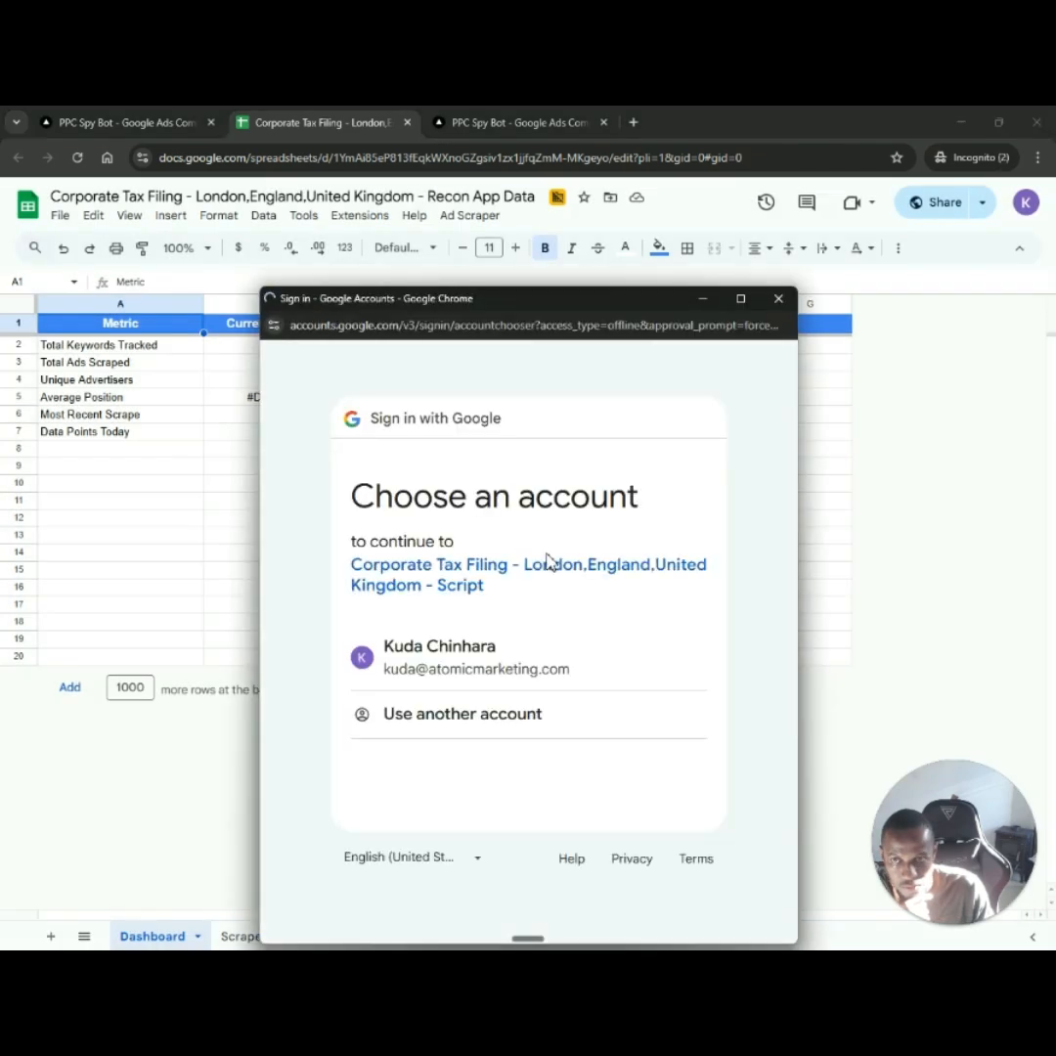
{"action": "left_click", "coordinate": [471, 667]}
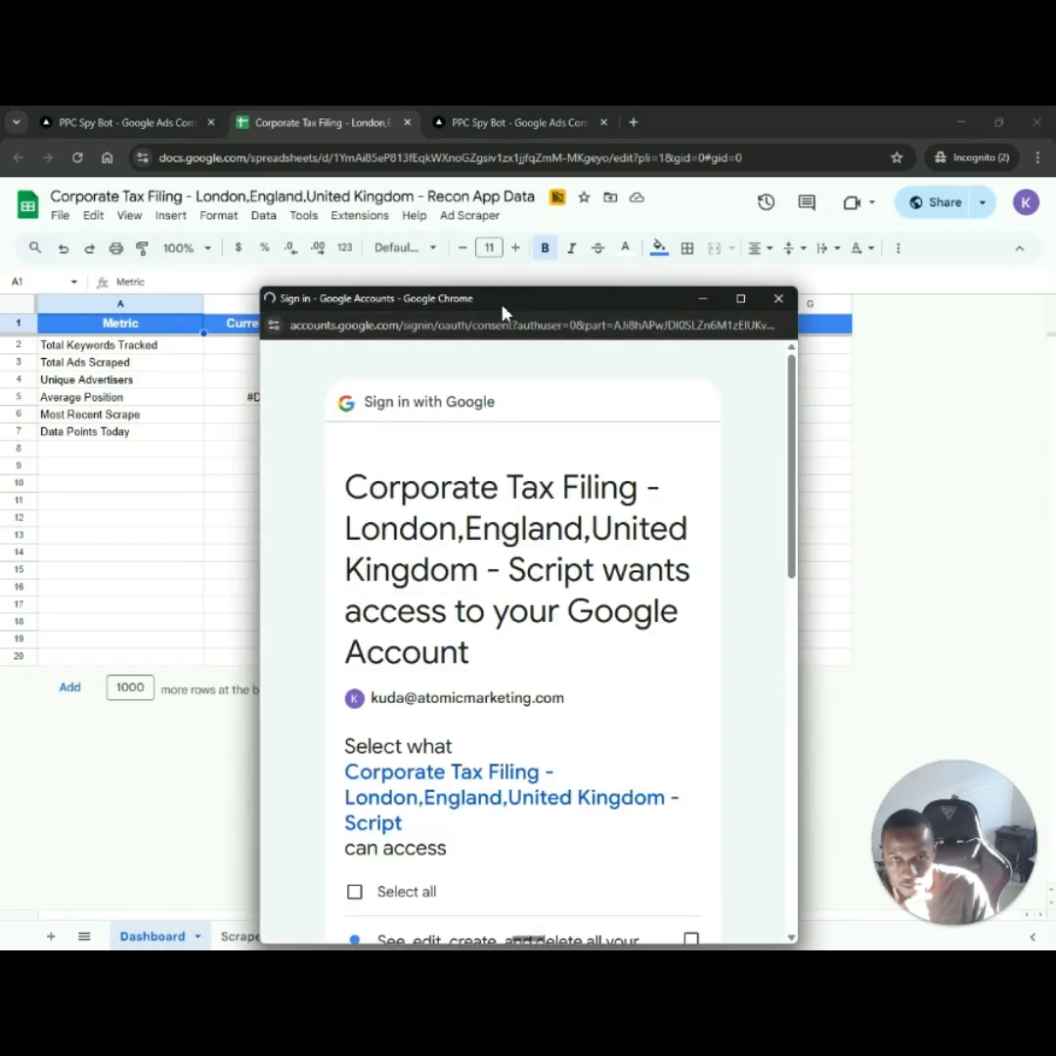
{"action": "left_click_drag", "start_coordinate": [553, 301], "coordinate": [544, 197]}
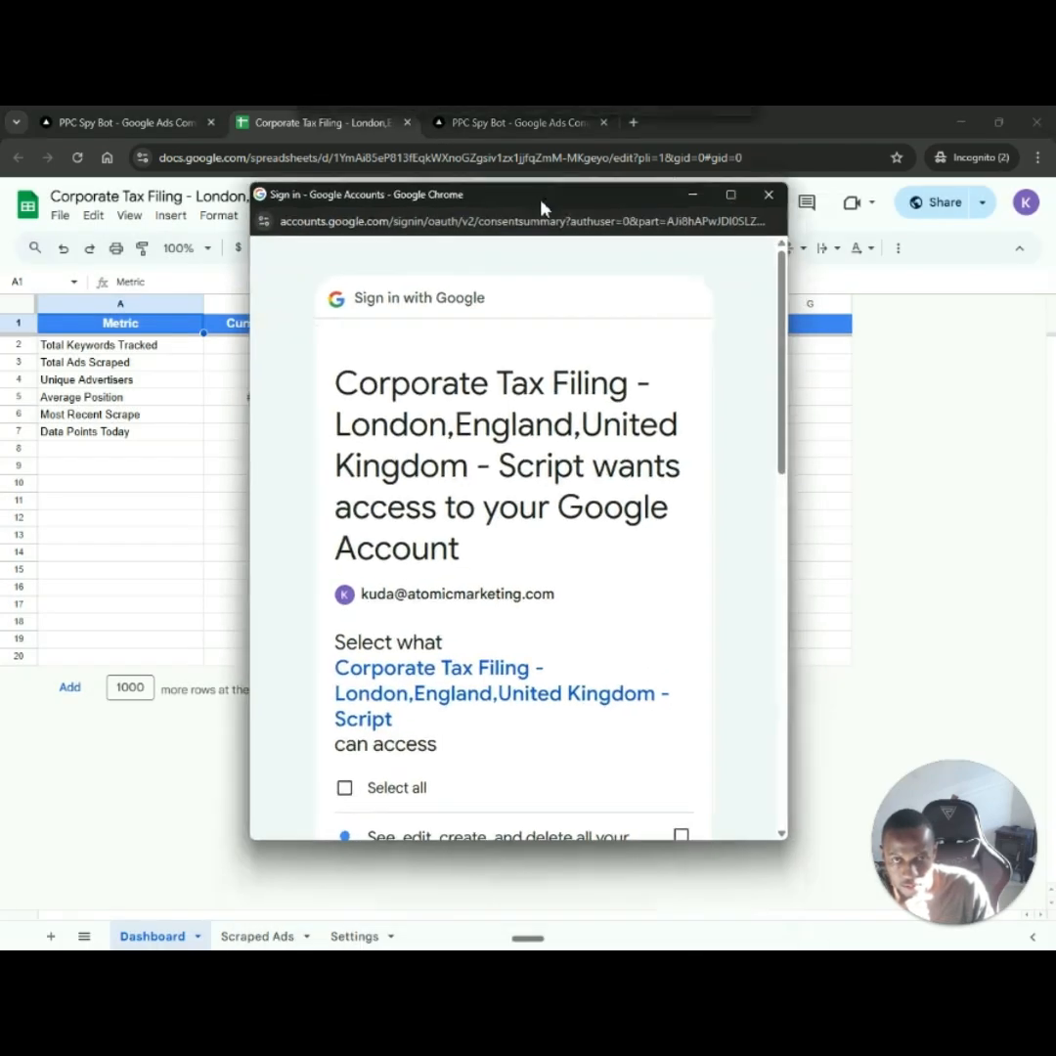
{"action": "left_click", "coordinate": [345, 787]}
{"action": "scroll", "coordinate": [660, 739], "scroll_direction": "down", "scroll_amount": 10}
{"action": "left_click", "coordinate": [607, 751]}
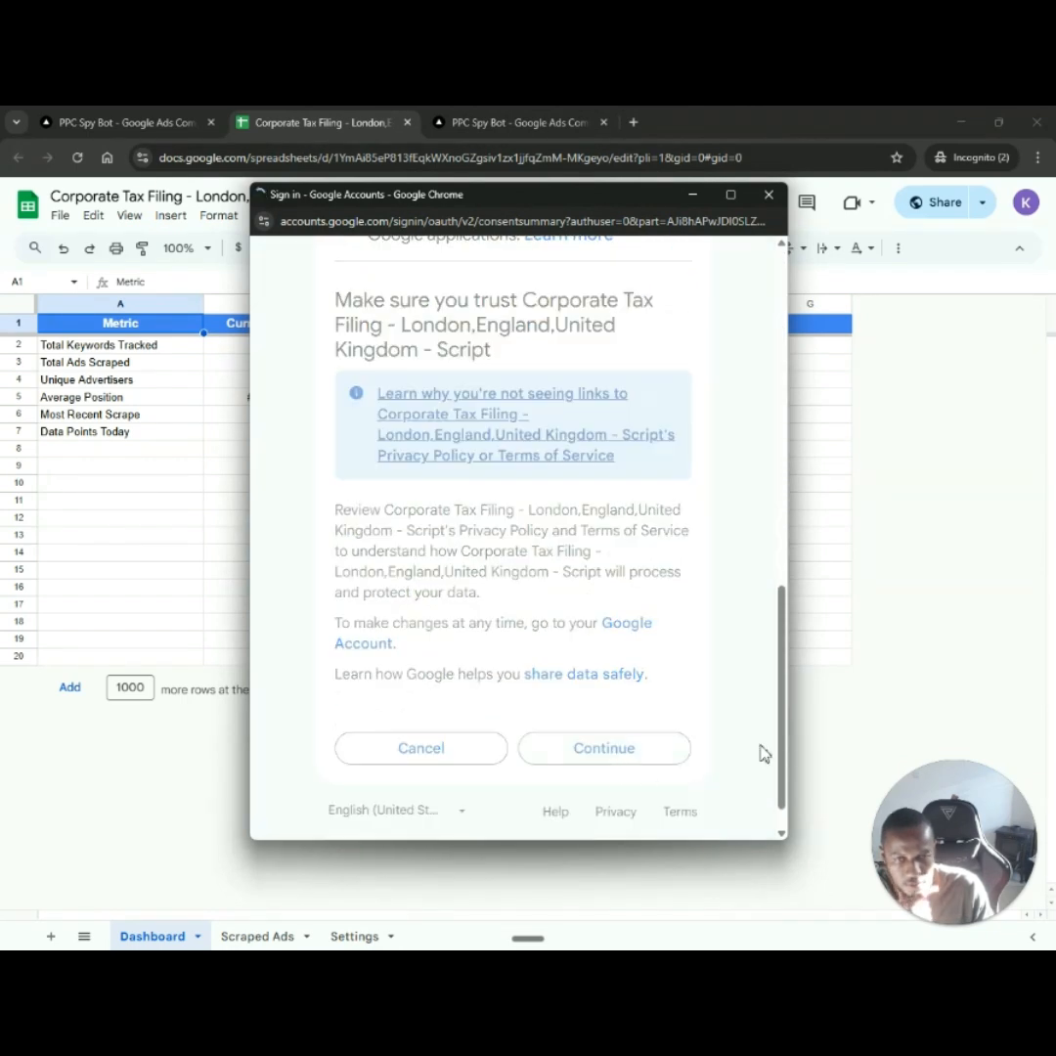
Switch to the Scraped Ads sheet and try to view the ad scraper's logs.
{"action": "left_click", "coordinate": [252, 937]}
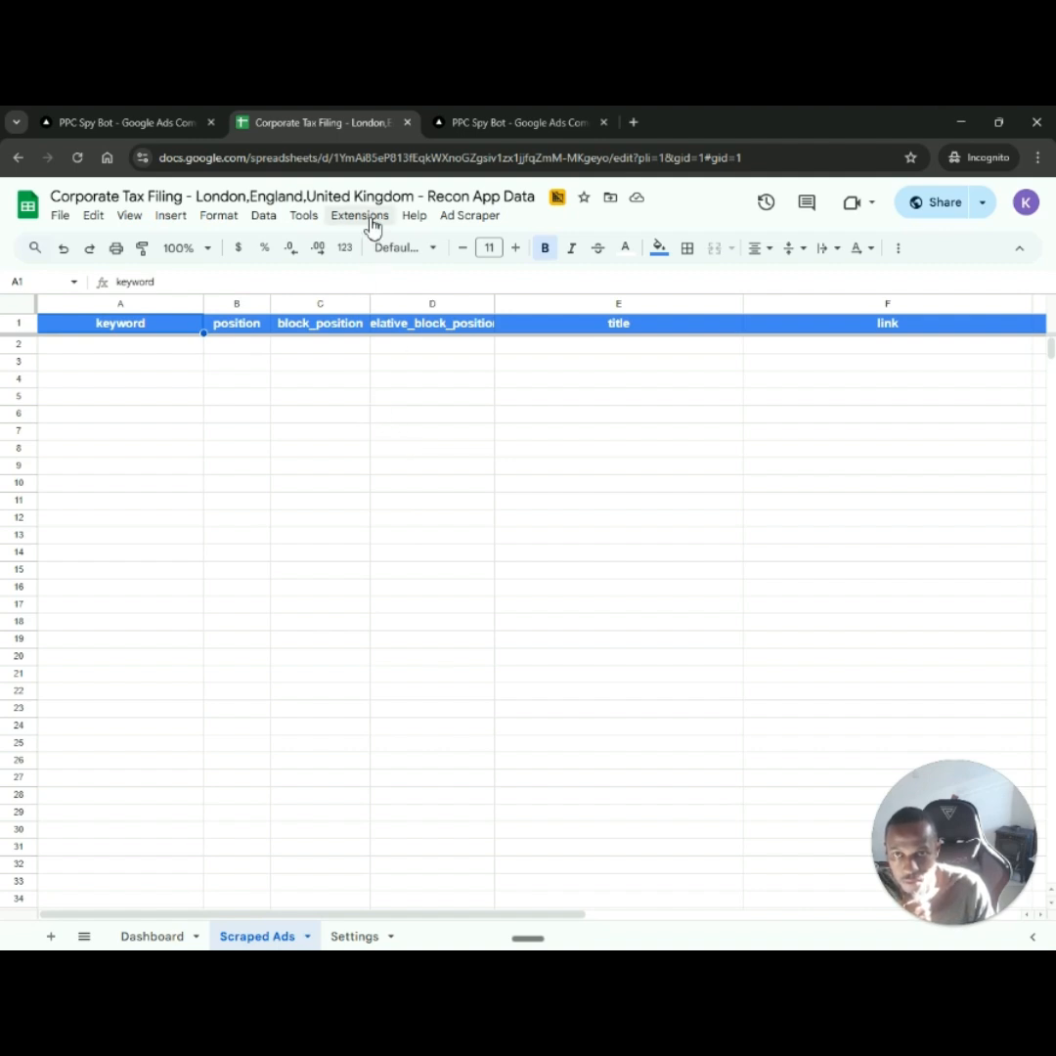
{"action": "left_click", "coordinate": [469, 215]}
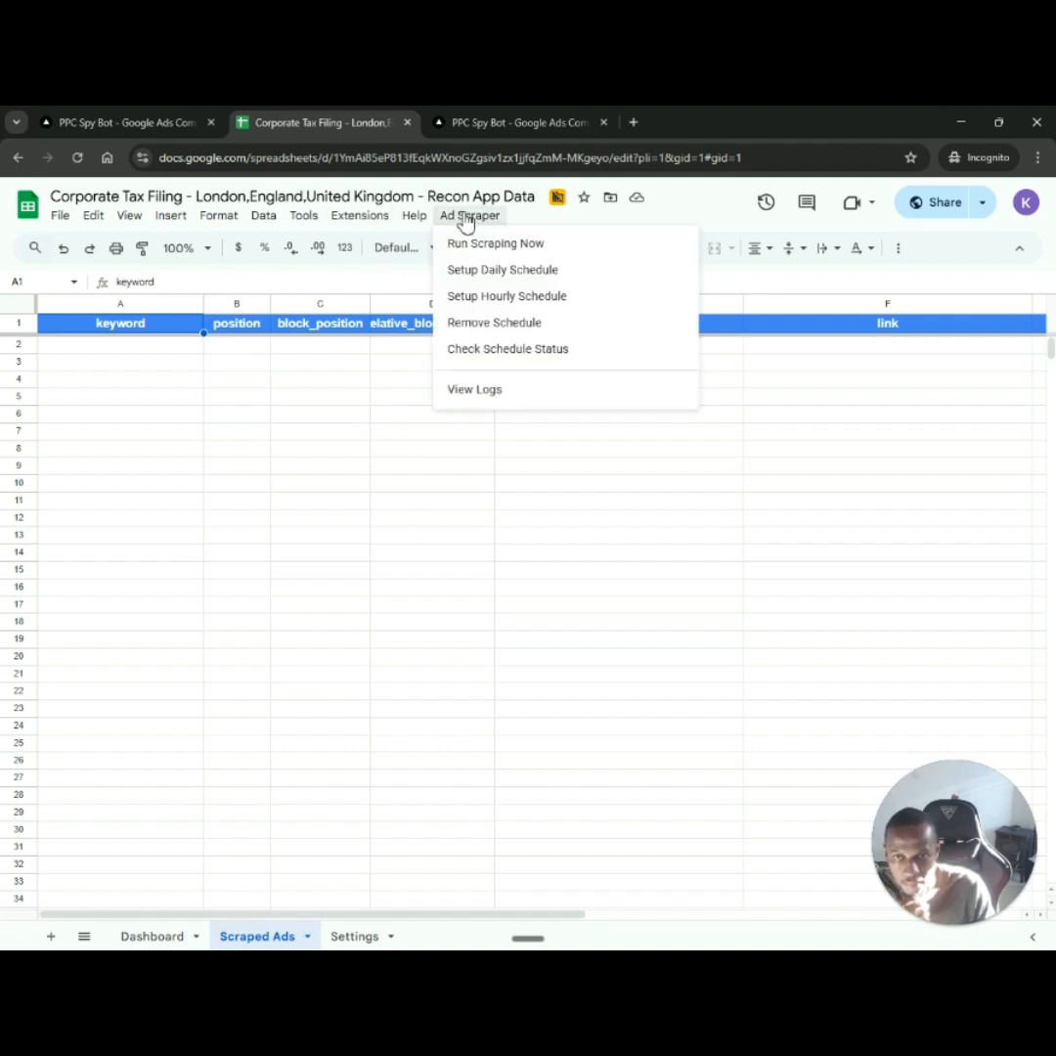
{"action": "left_click", "coordinate": [500, 393]}
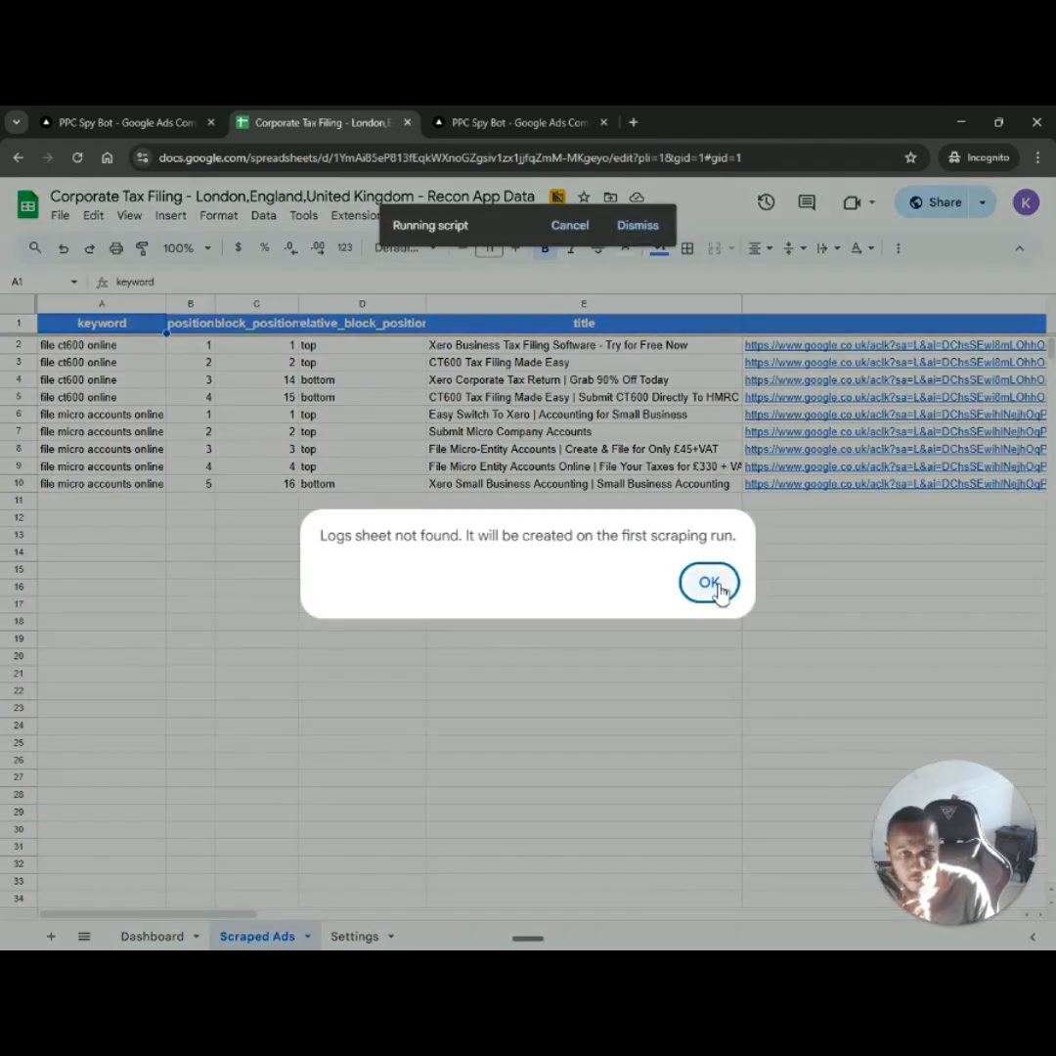
{"action": "left_click", "coordinate": [709, 583]}
Examine the scraped ads' keywords, positions, titles and links in the Scraped Ads sheet.
{"action": "left_click", "coordinate": [498, 399]}
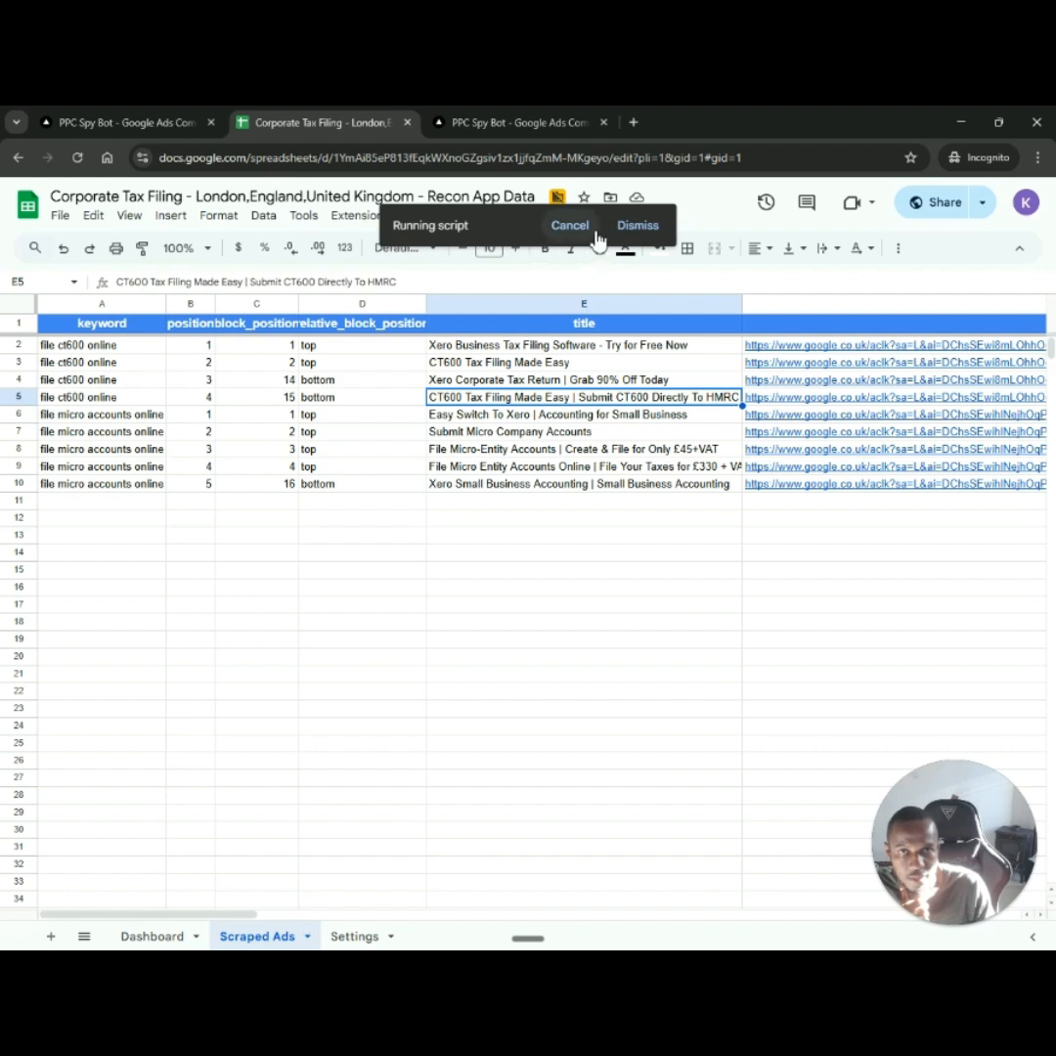
{"action": "left_click", "coordinate": [440, 469]}
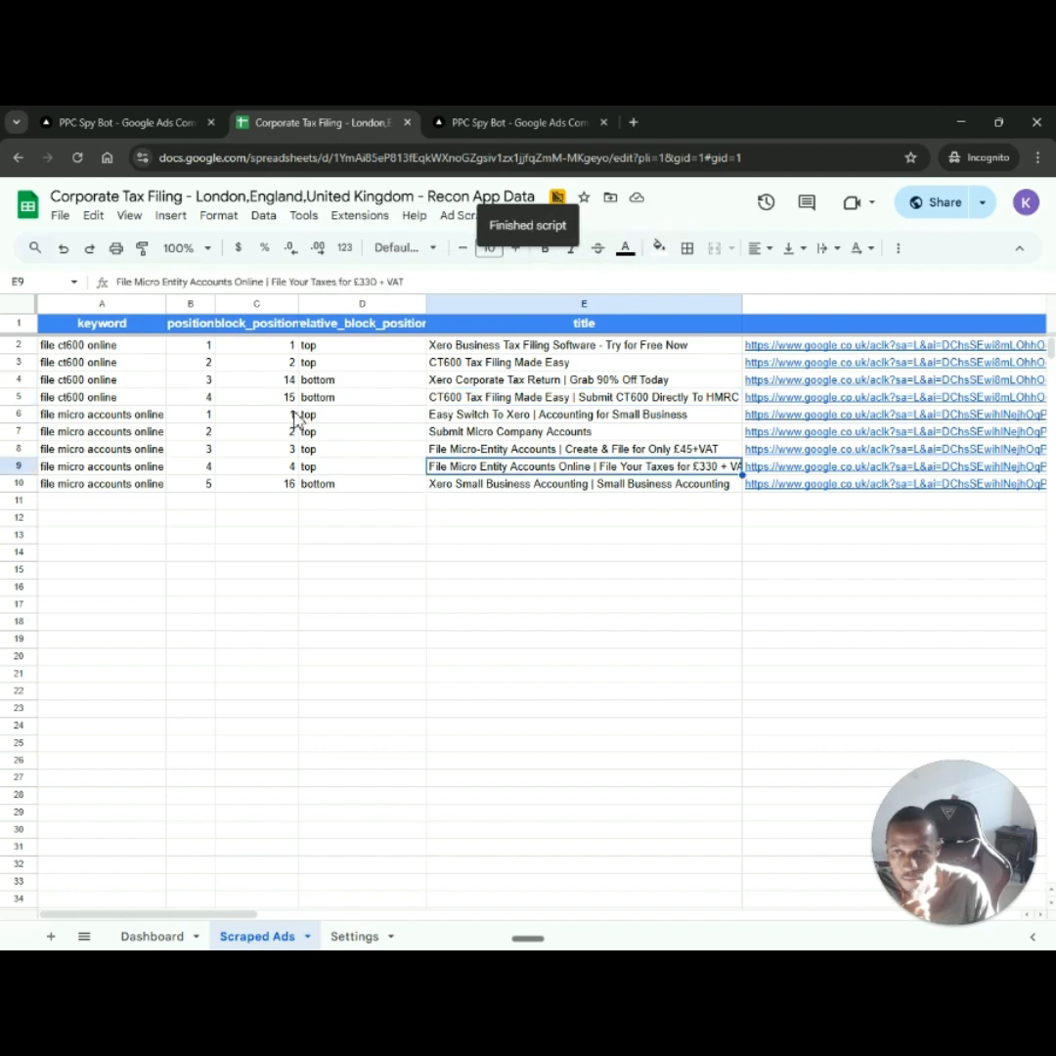
{"action": "left_click", "coordinate": [196, 397]}
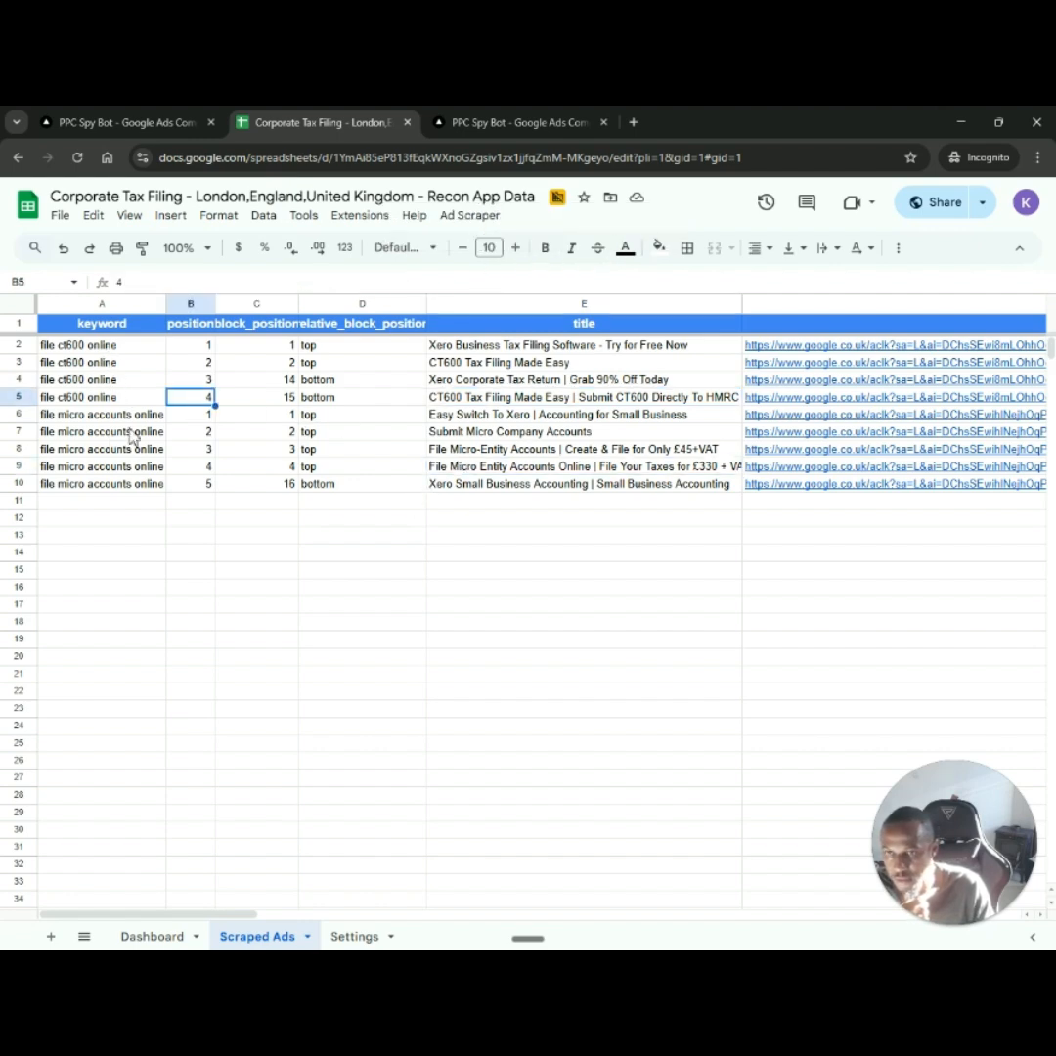
{"action": "left_click", "coordinate": [524, 349]}
{"action": "key", "text": "Right"}
{"action": "key", "text": "Right"}
{"action": "key", "text": "Right"}
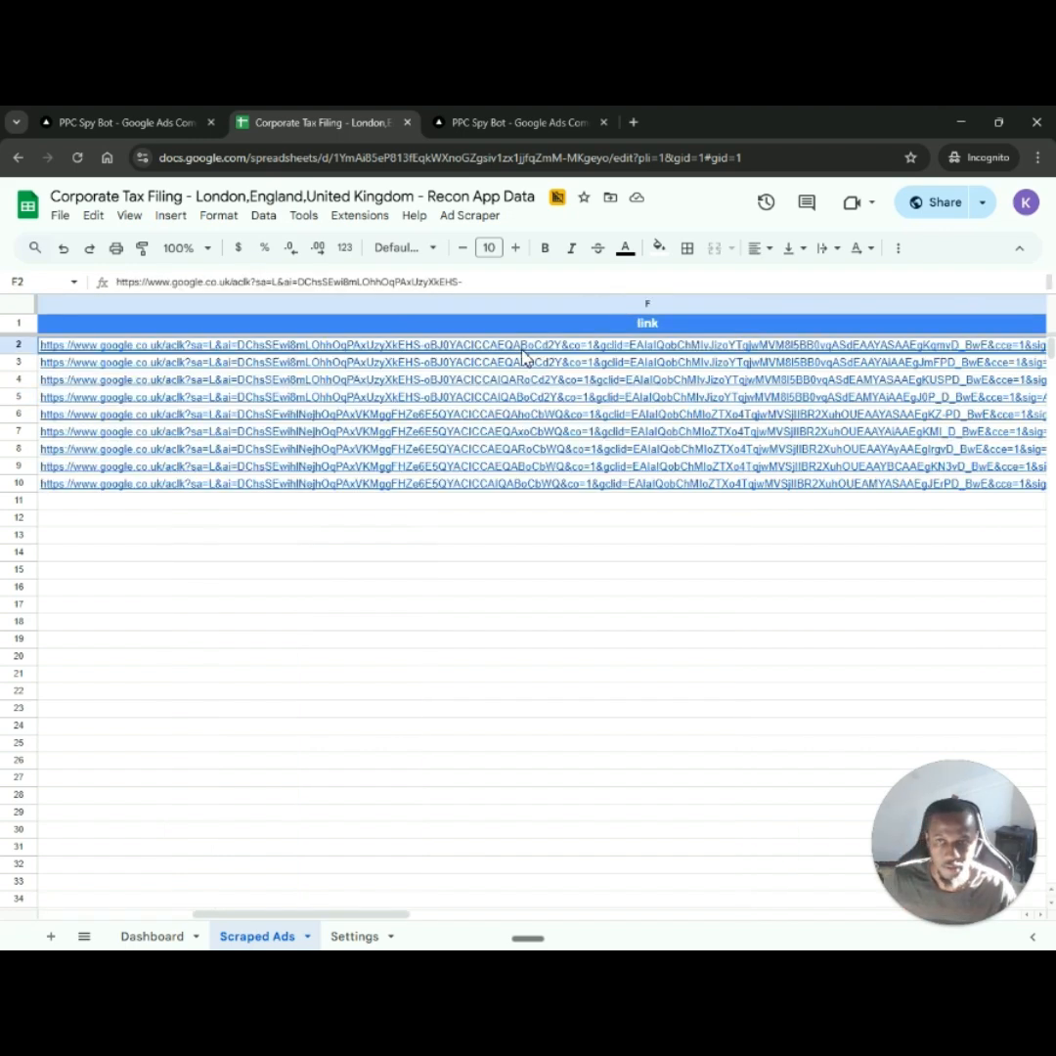
Inspect the competitor URLs in the domain column, rows 2 to 10, and return to the sheet's first columns.
{"action": "key", "text": "Left"}
{"action": "key", "text": "shift+Down"}
{"action": "key", "text": "shift+Down"}
{"action": "key", "text": "shift+Down"}
{"action": "key", "text": "shift+Down"}
{"action": "key", "text": "shift+Down"}
{"action": "key", "text": "shift+Down"}
{"action": "key", "text": "shift+Down"}
{"action": "key", "text": "shift+Down"}
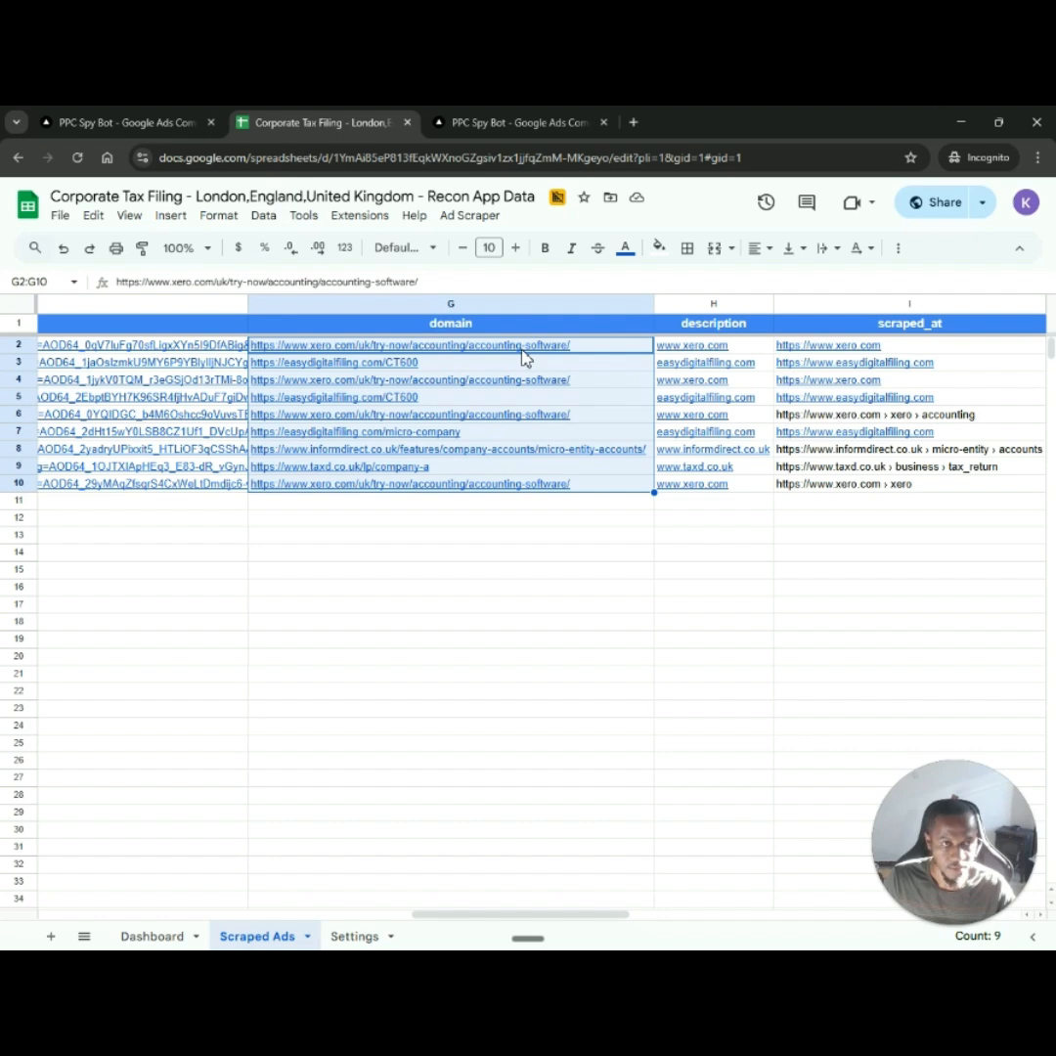
{"action": "key", "text": "Right"}
{"action": "key", "text": "Left"}
{"action": "key", "text": "Up"}
{"action": "key", "text": "Home"}
{"action": "key", "text": "Right"}
{"action": "key", "text": "Right"}
{"action": "key", "text": "Right"}
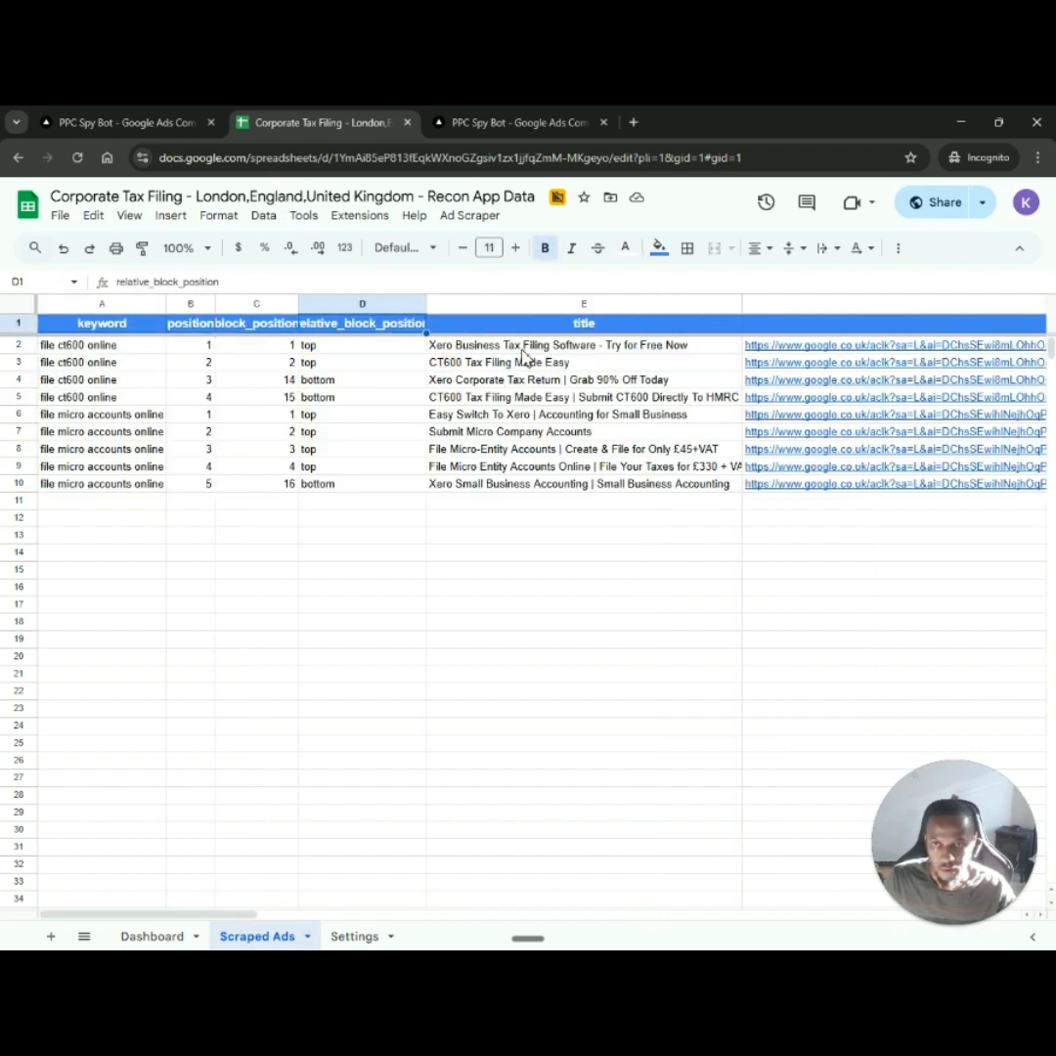
{"action": "key", "text": "Down"}
{"action": "key", "text": "Right"}
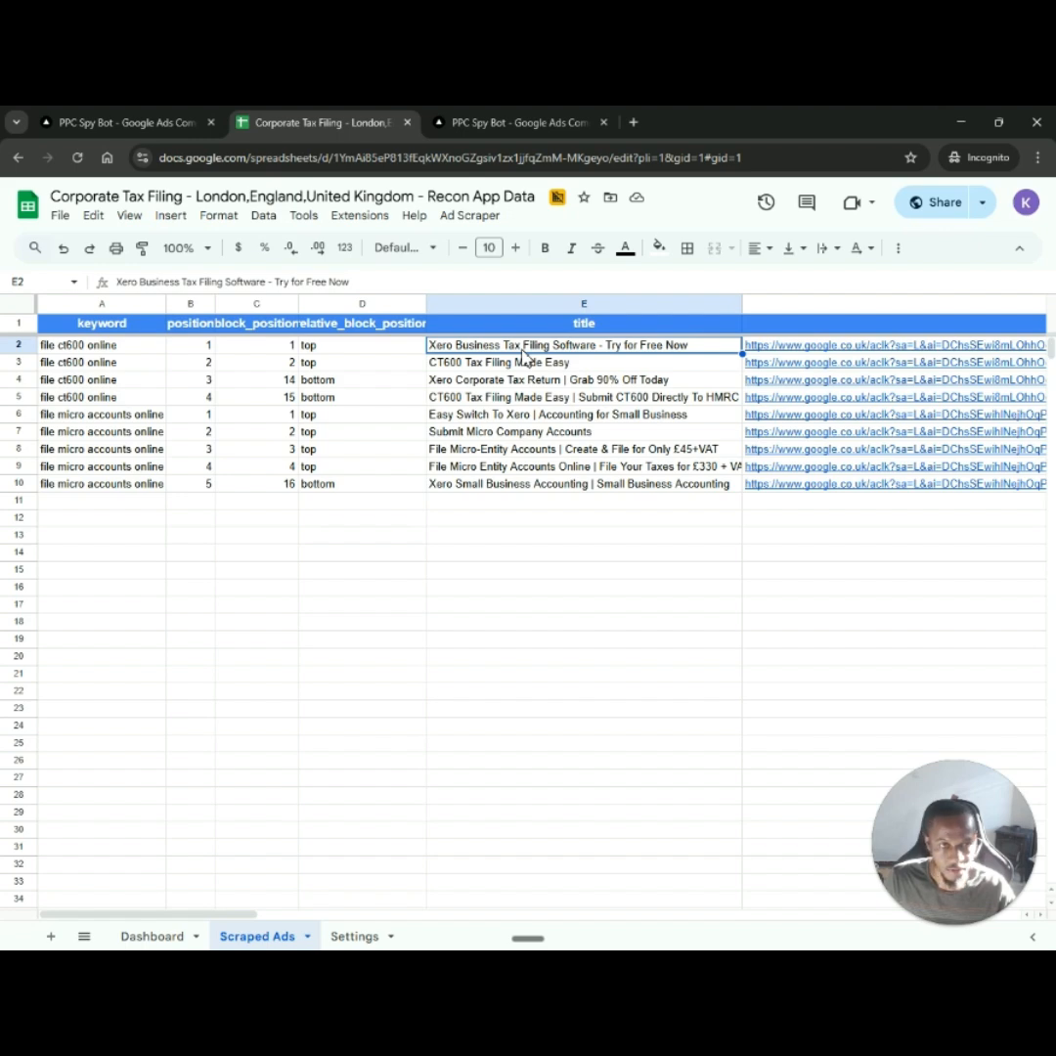
{"action": "key", "text": "Left"}
{"action": "key", "text": "Left"}
{"action": "key", "text": "Left"}
{"action": "key", "text": "Up"}
{"action": "key", "text": "Left"}
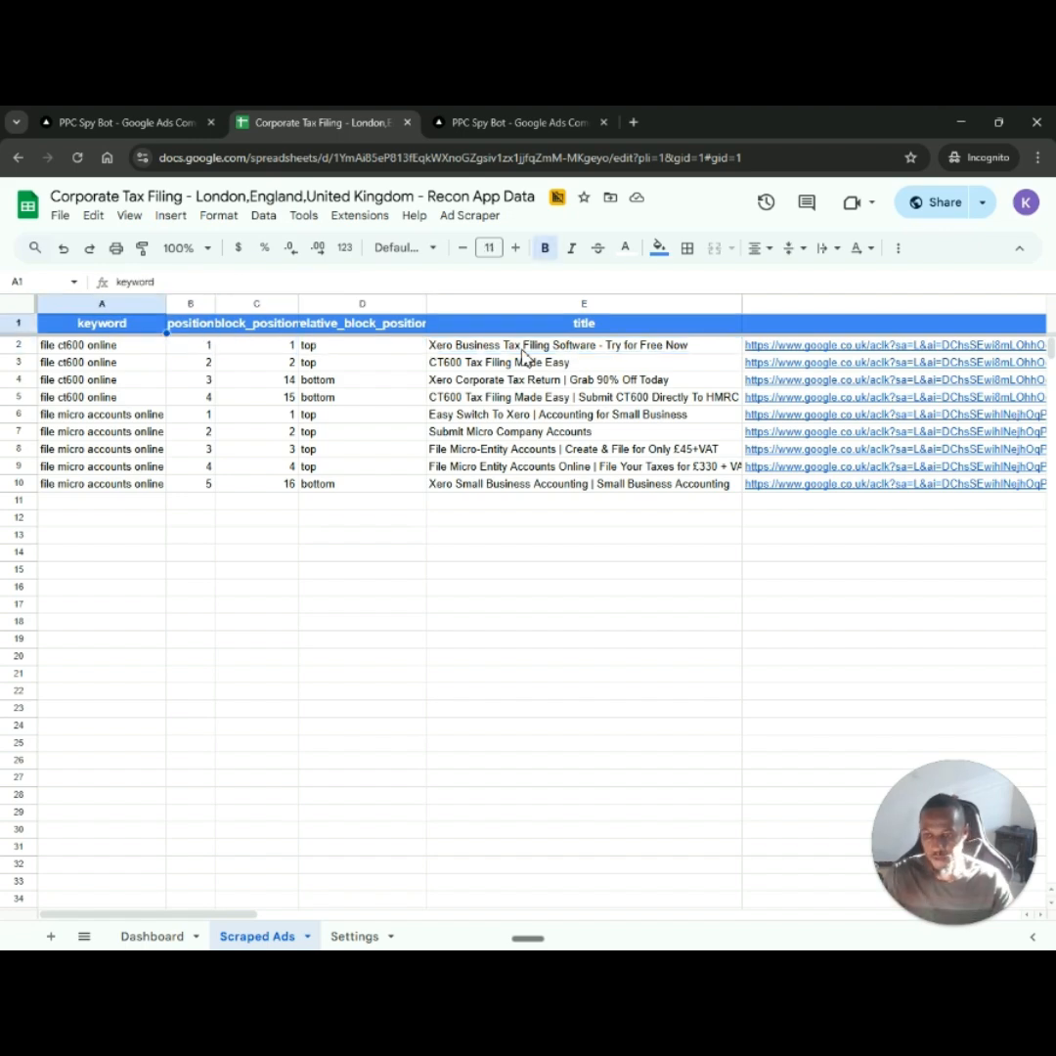
Examine the ad scraper's daily schedule setup, including the available run times, and cancel it without scheduling a run.
{"action": "left_click", "coordinate": [478, 217]}
{"action": "left_click", "coordinate": [492, 274]}
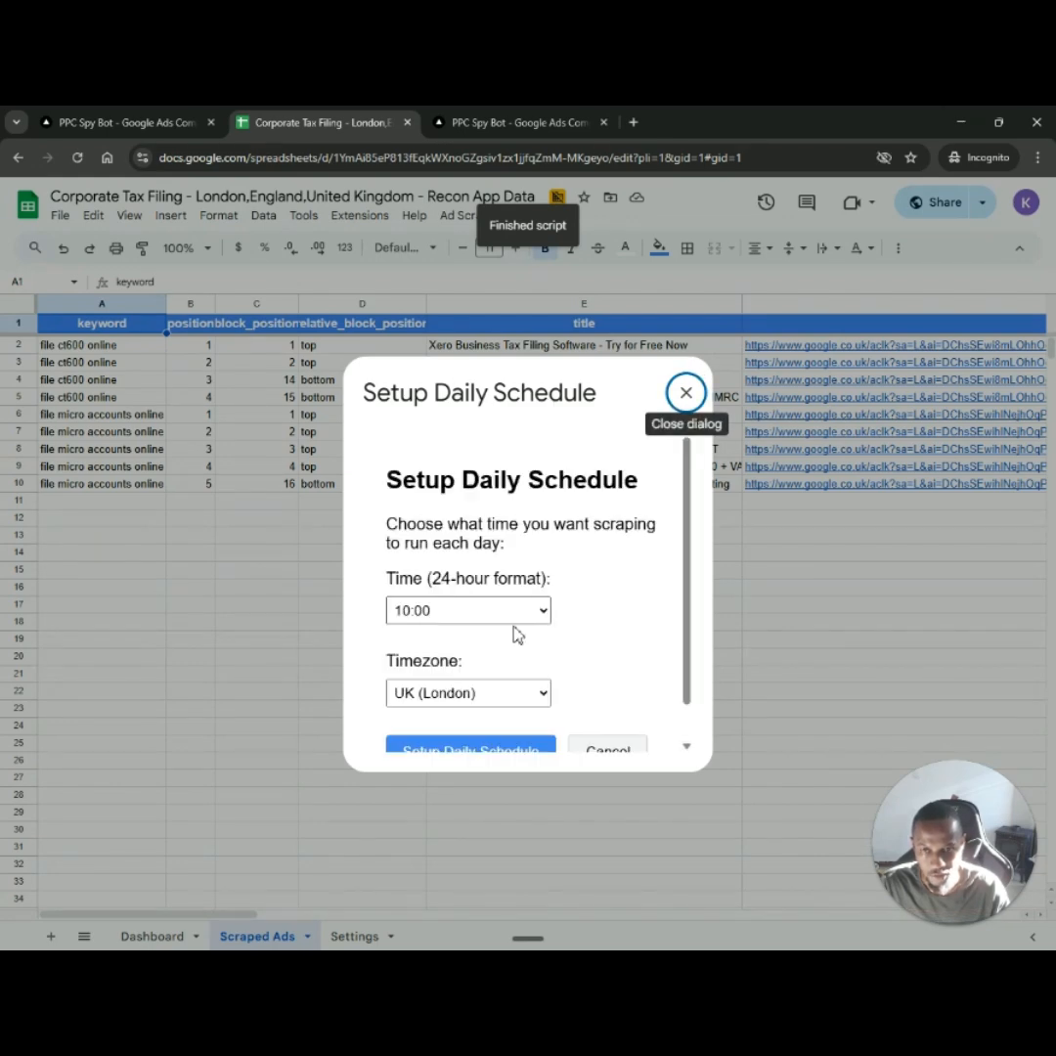
{"action": "left_click", "coordinate": [437, 615]}
{"action": "left_click", "coordinate": [606, 617]}
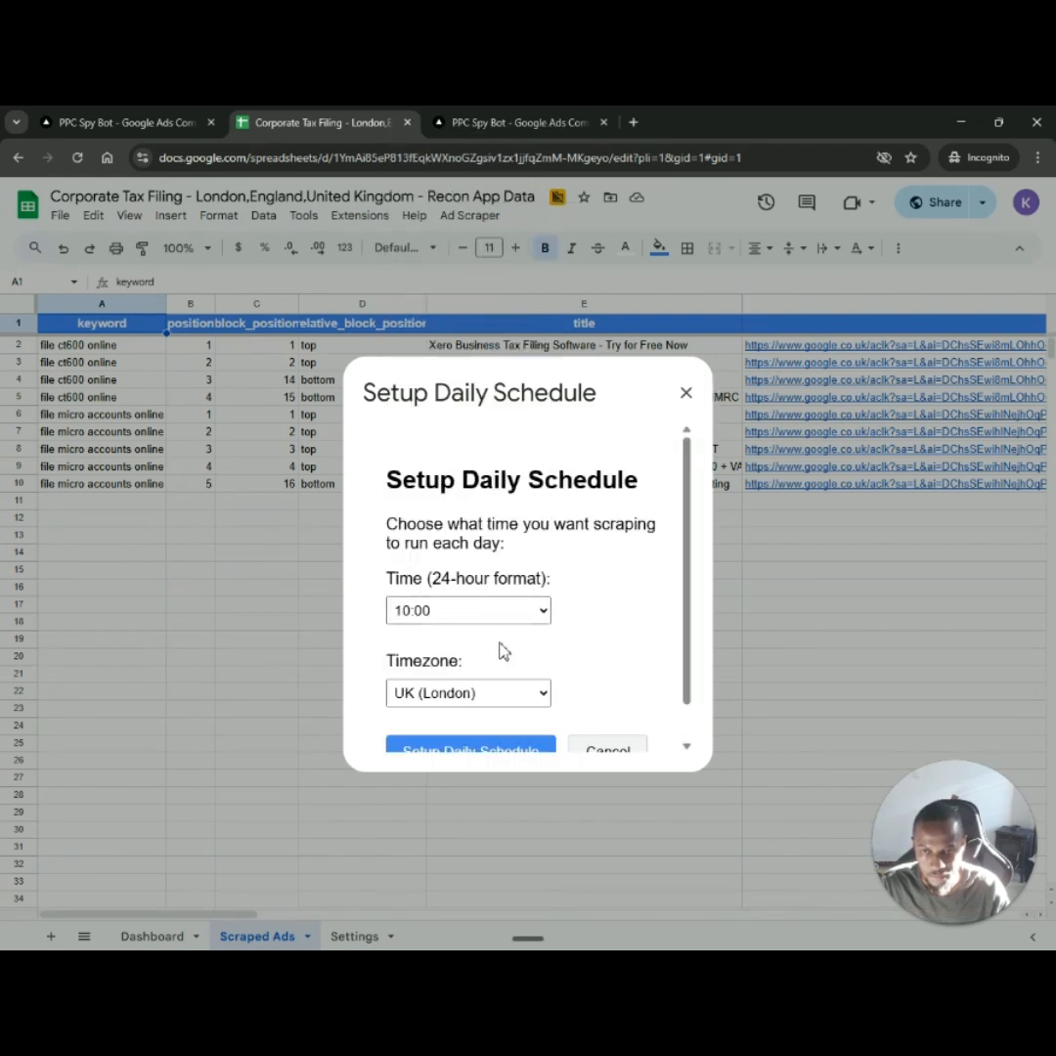
{"action": "scroll", "coordinate": [460, 690], "scroll_direction": "down", "scroll_amount": 1}
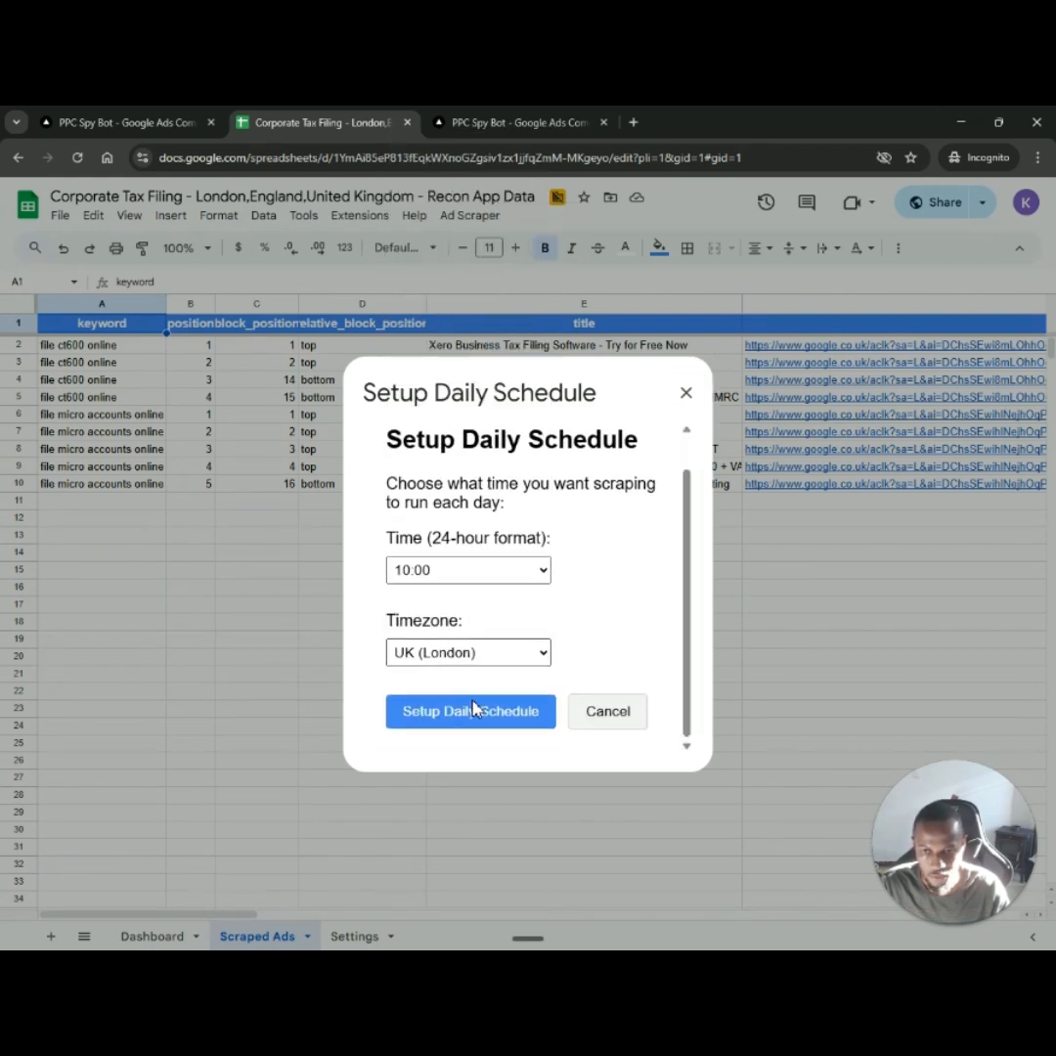
{"action": "left_click", "coordinate": [632, 718]}
{"action": "left_click", "coordinate": [562, 456]}
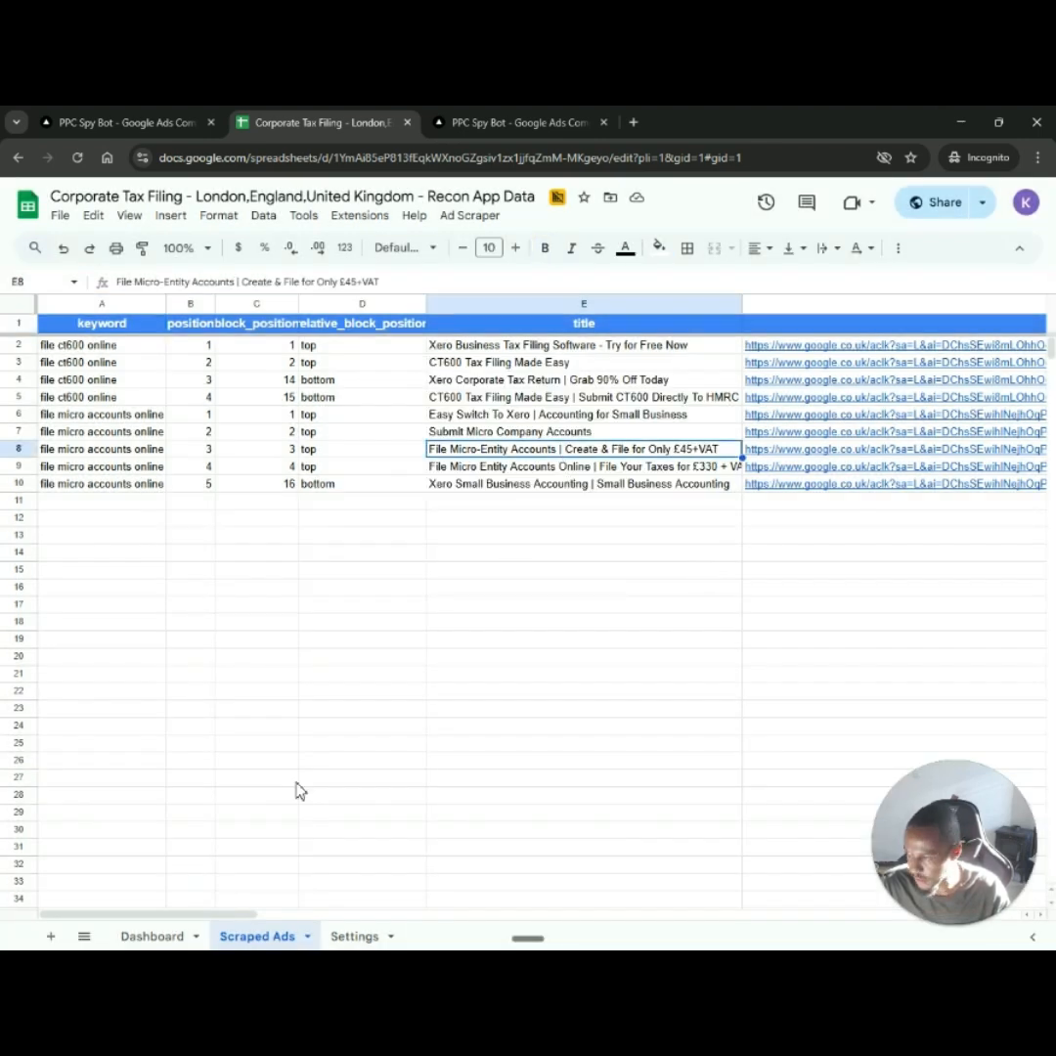